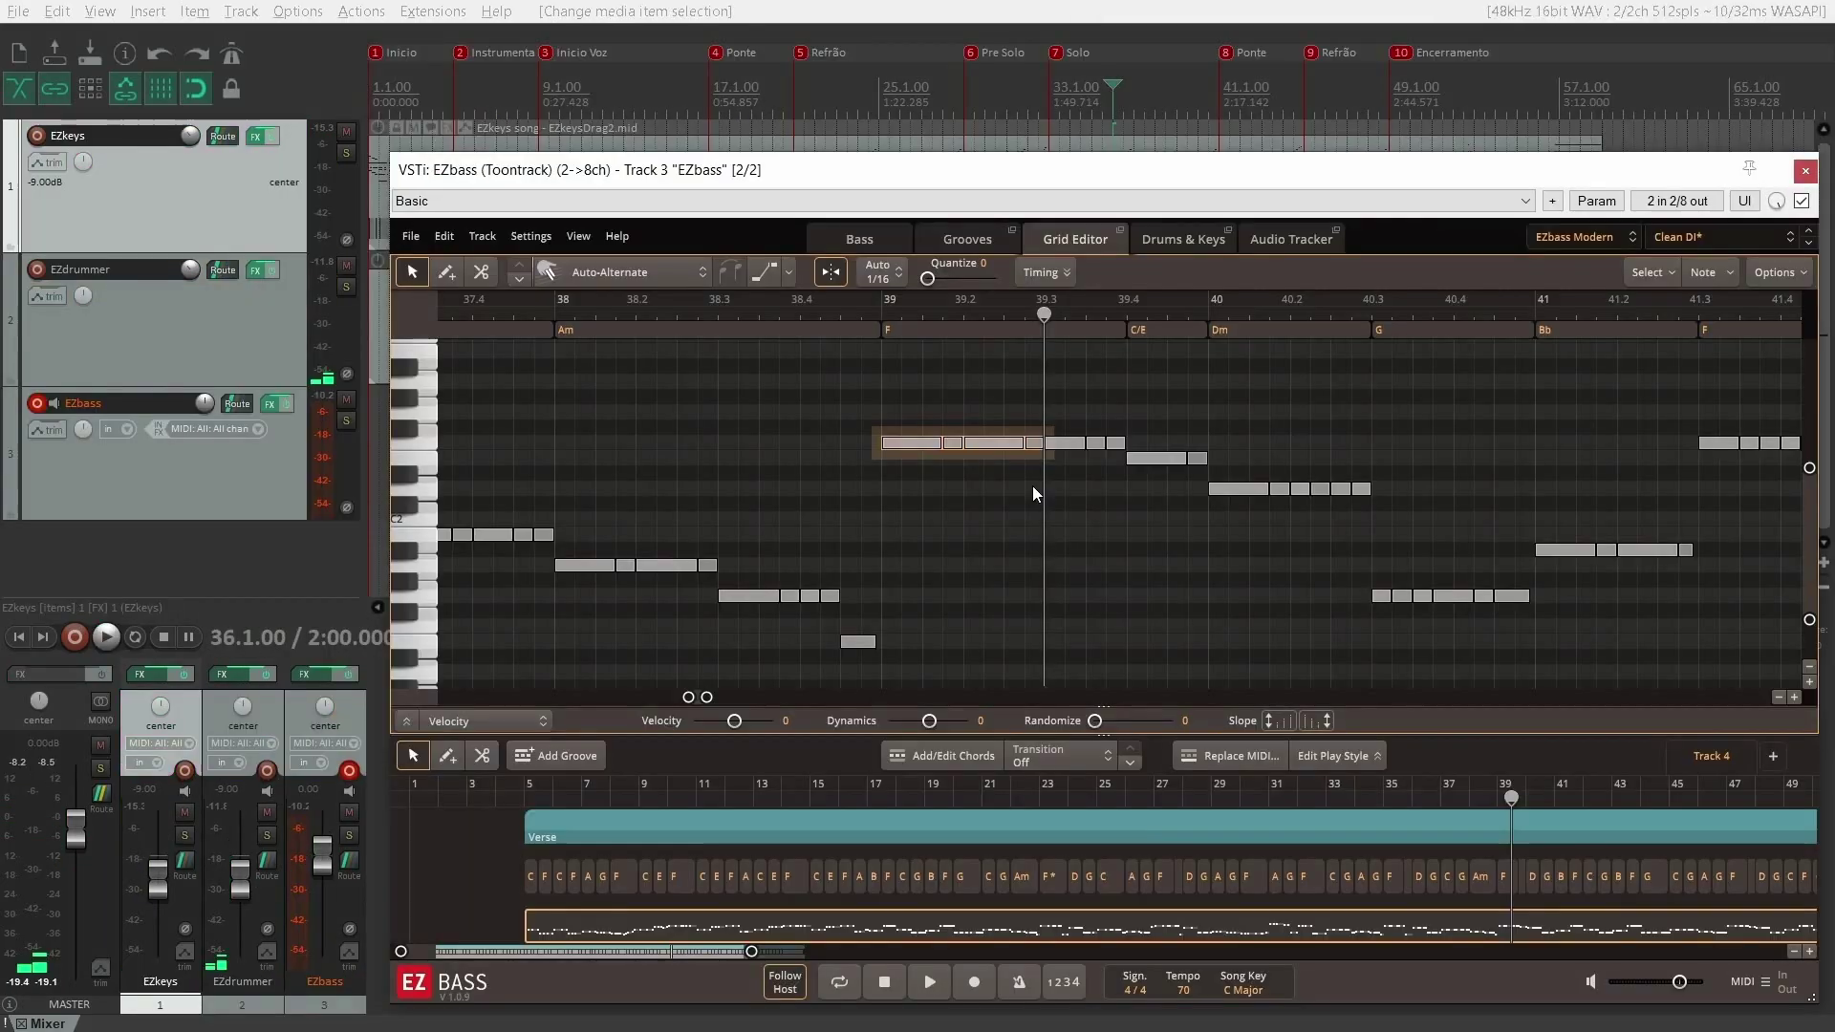
key("Down")
key("Down")
key("Down")
key("Down")
key("Down")
key("Down")
key("Down")
key("Down")
key("Down")
key("Down")
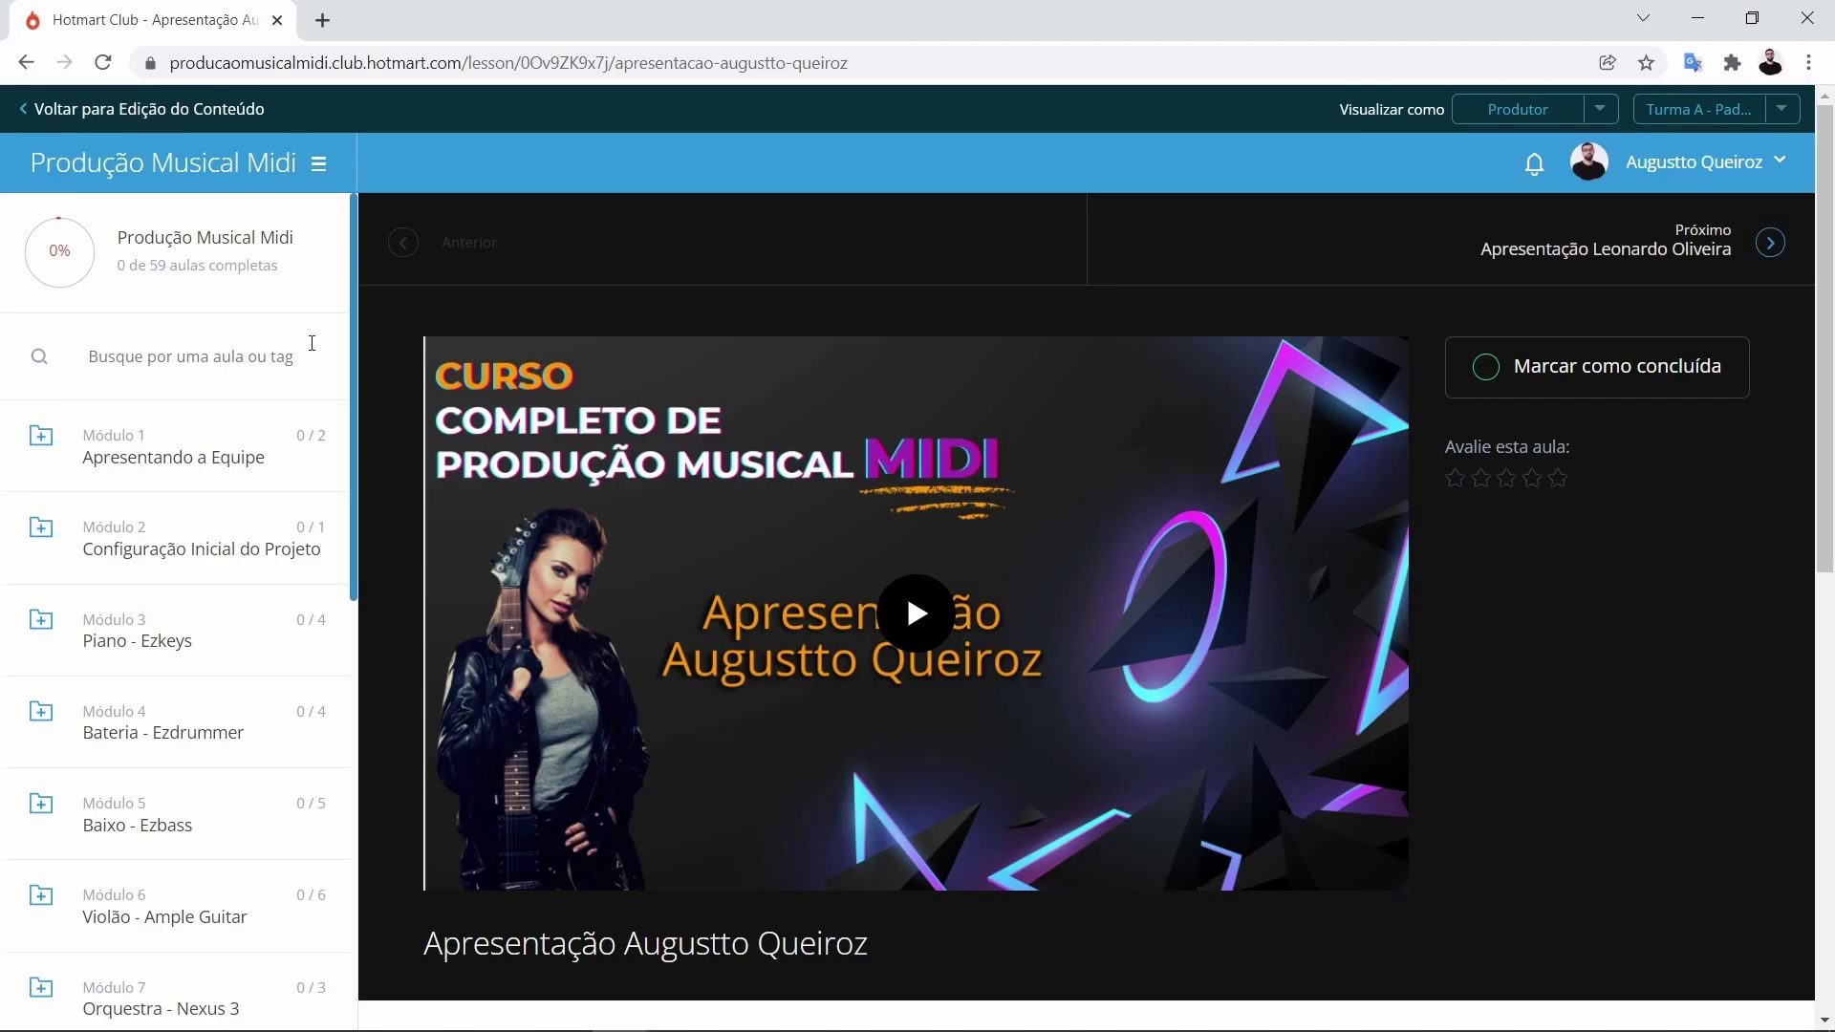
Look through the Produção Musical Midi module list down to Módulo 16 and open song registration on MusicasRegistradas.com.
scroll(351, 320, "down", 1)
left_click_drag(351, 320, 331, 697)
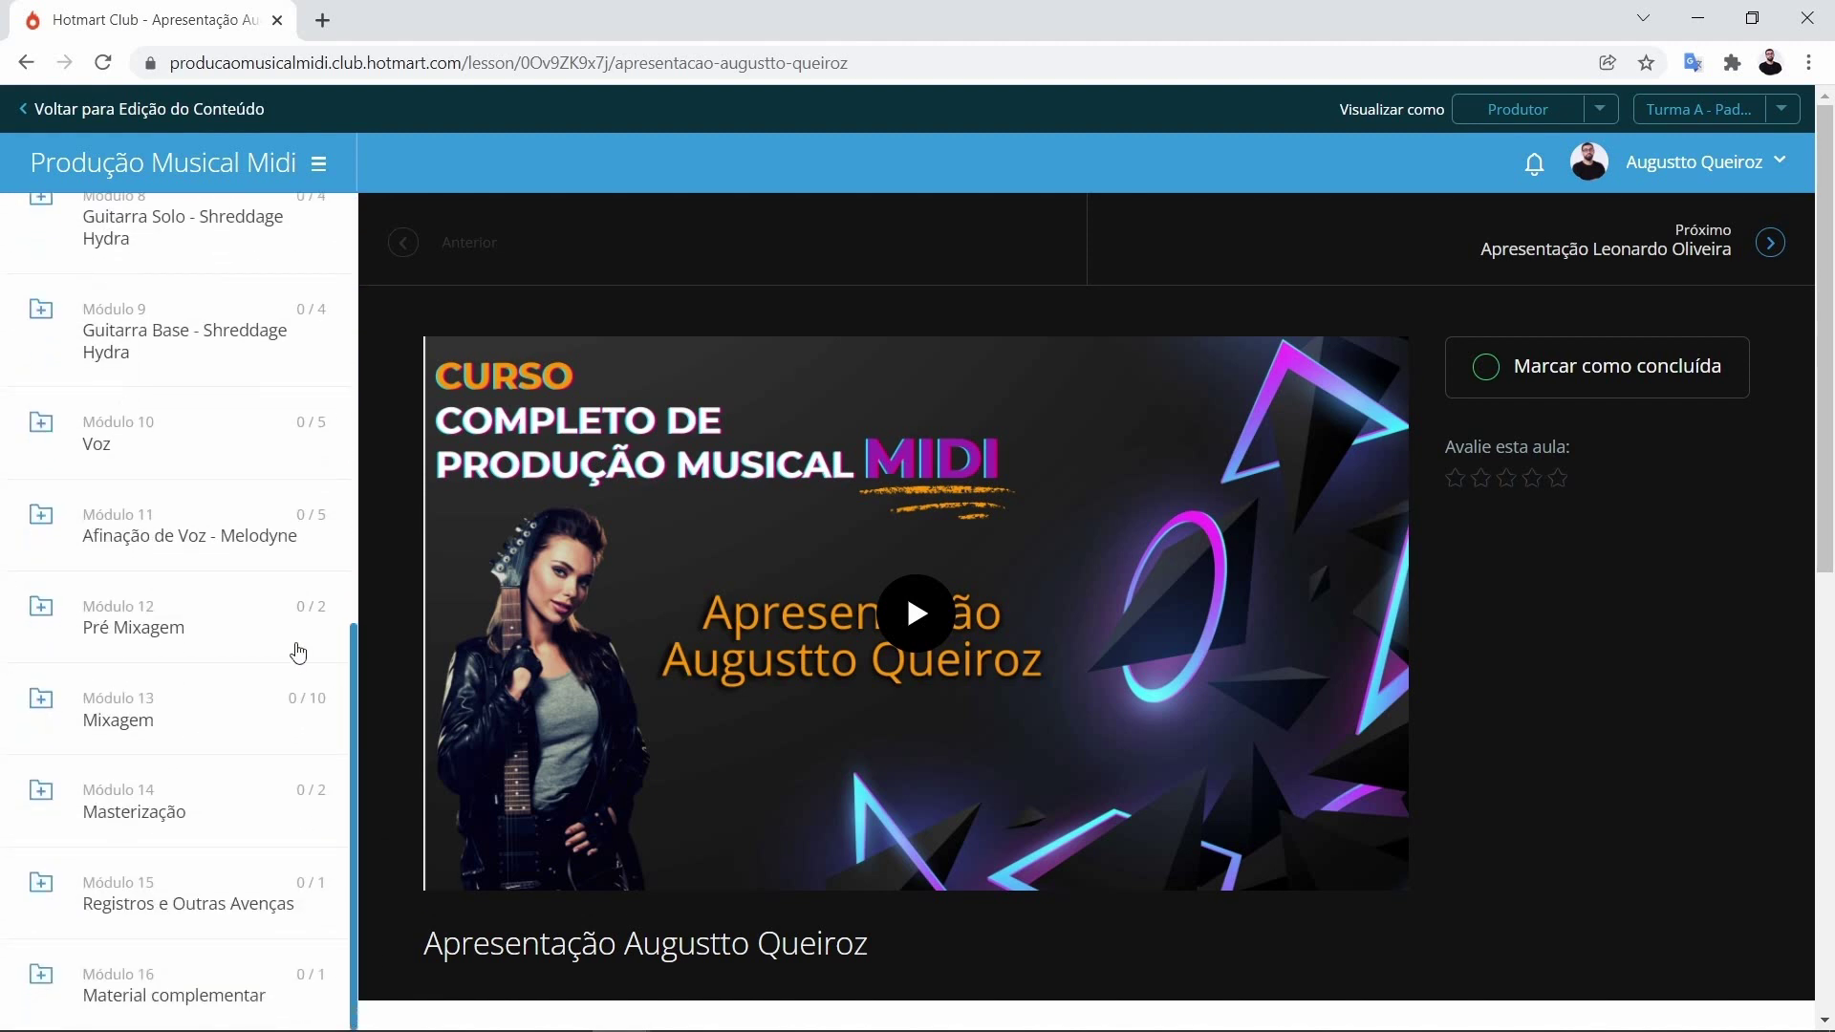
left_click(234, 573)
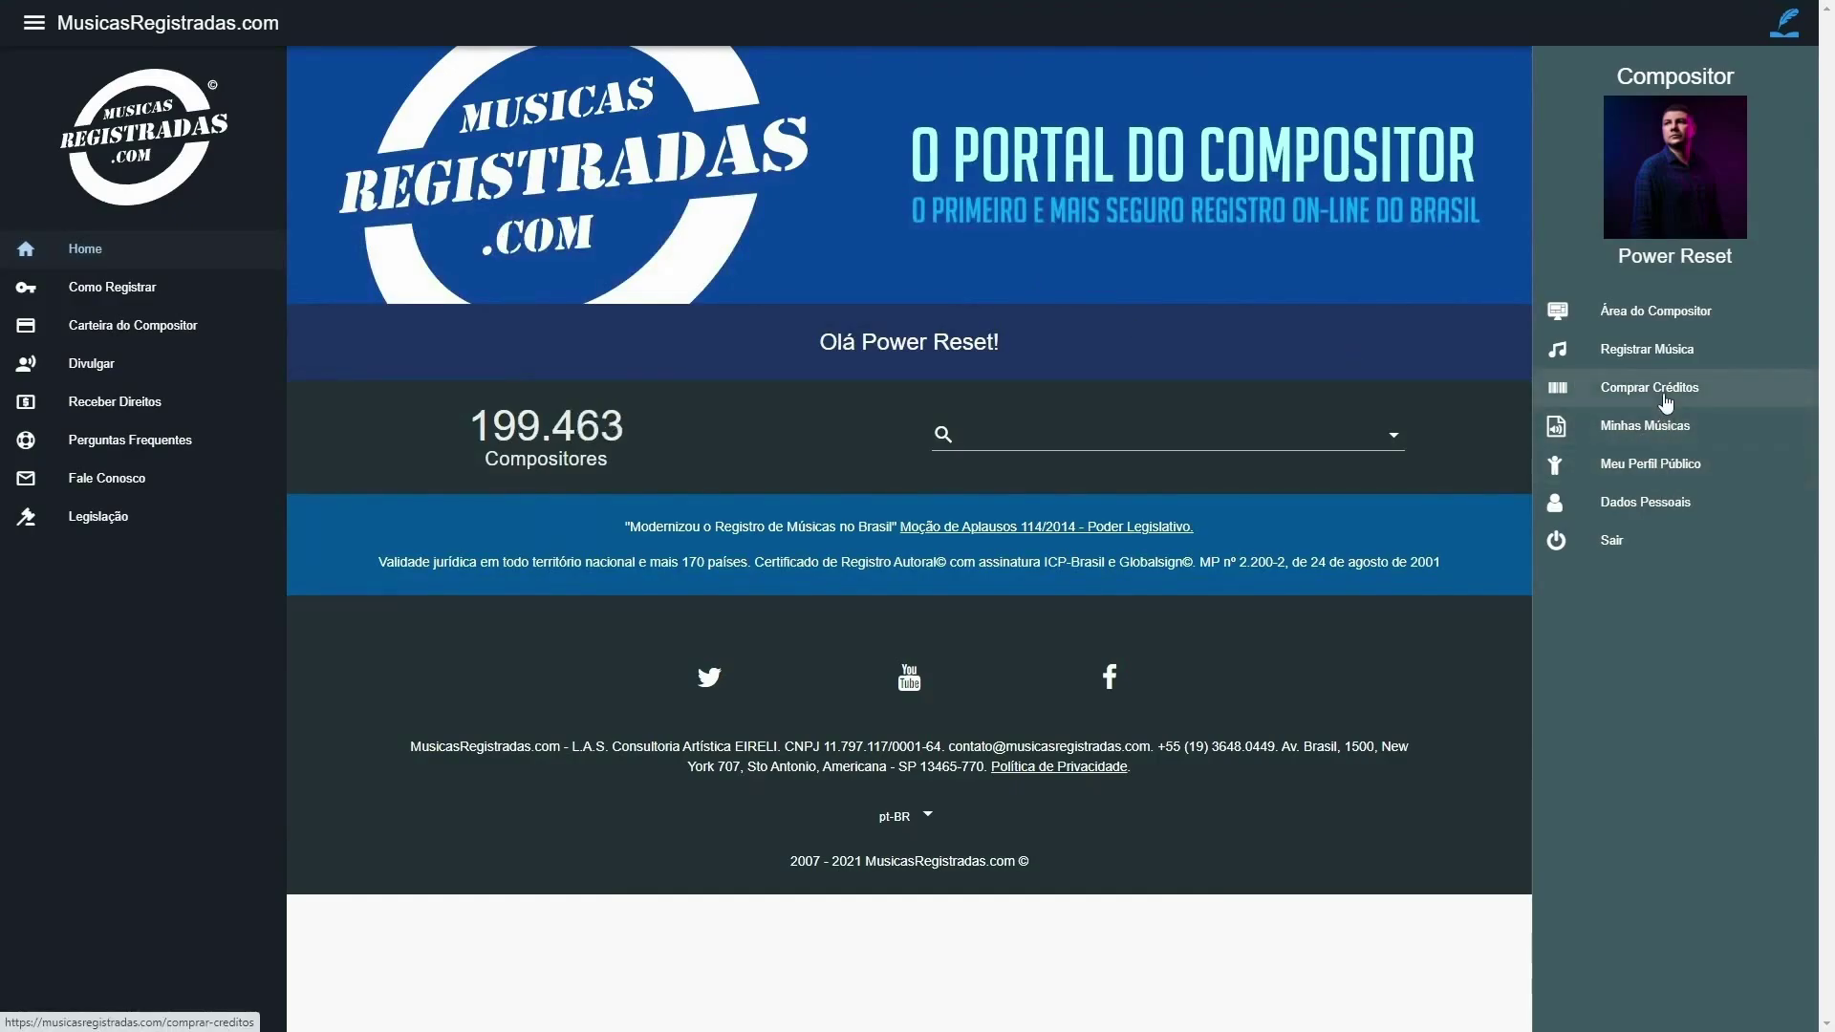
left_click(1647, 357)
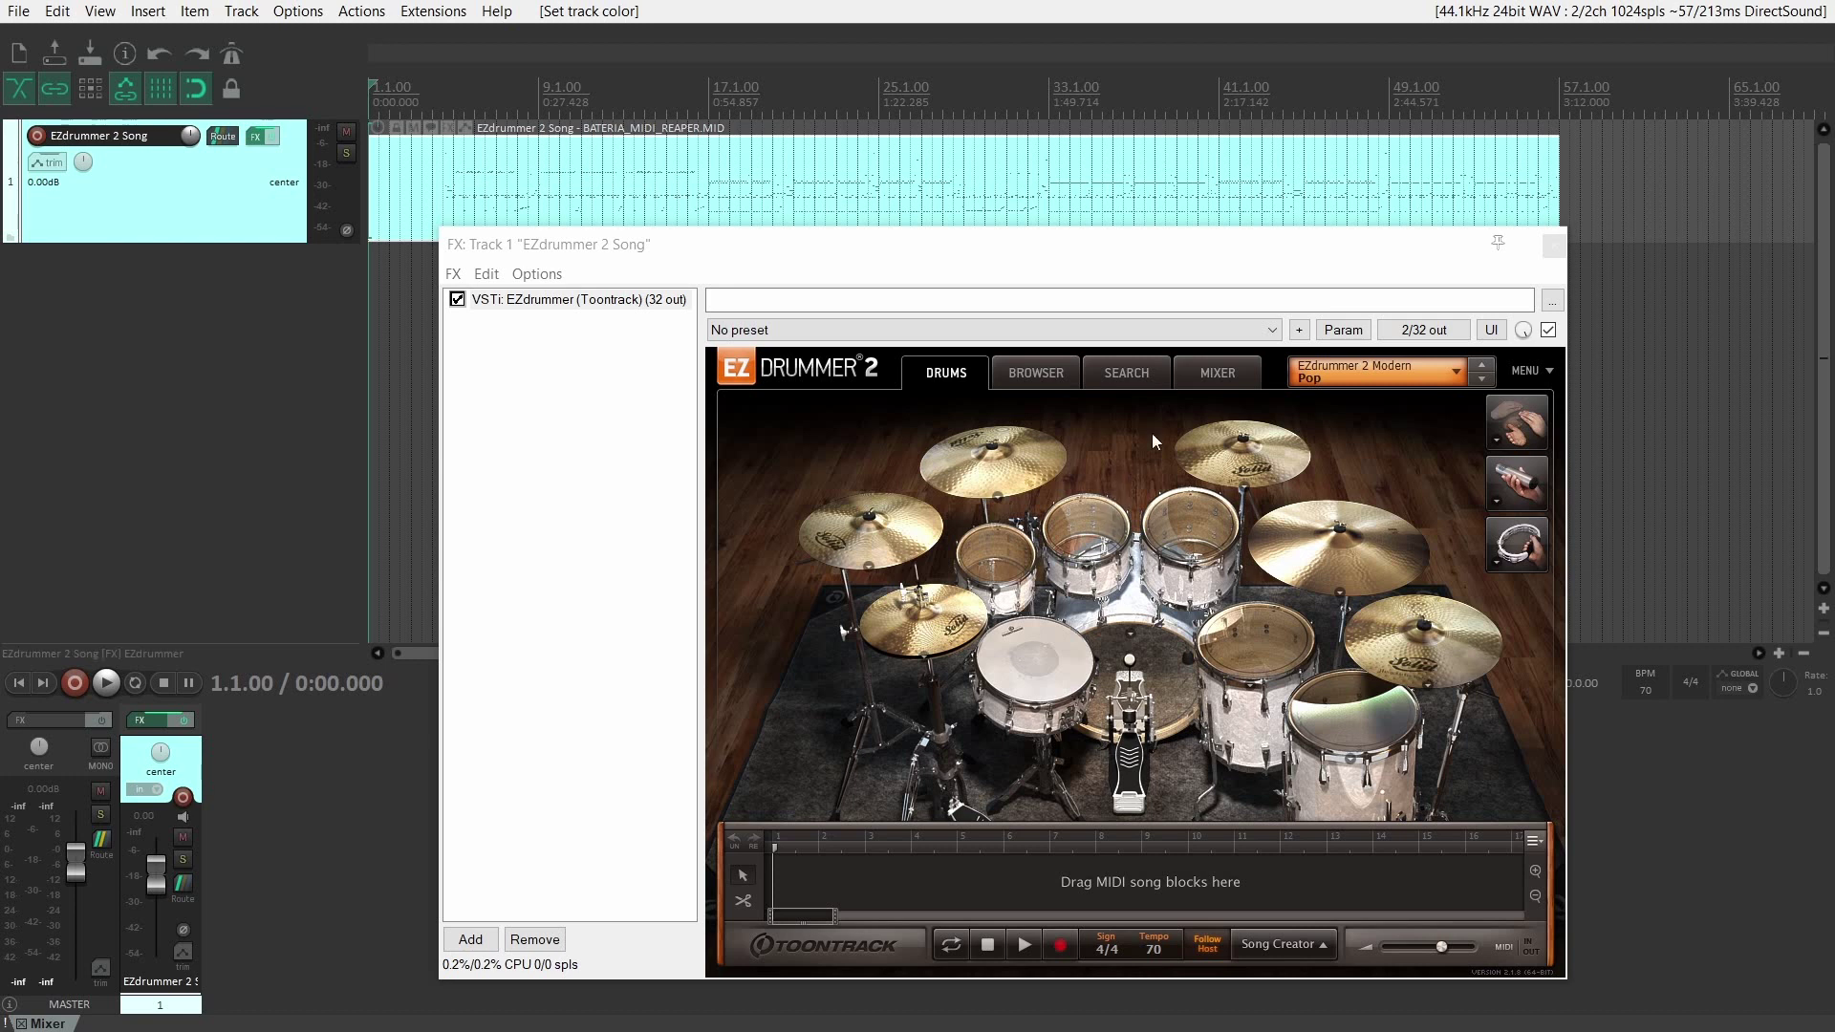
Show the drum plug-in's mixer channels and view the output choices for the Kick In channel.
left_click(1208, 372)
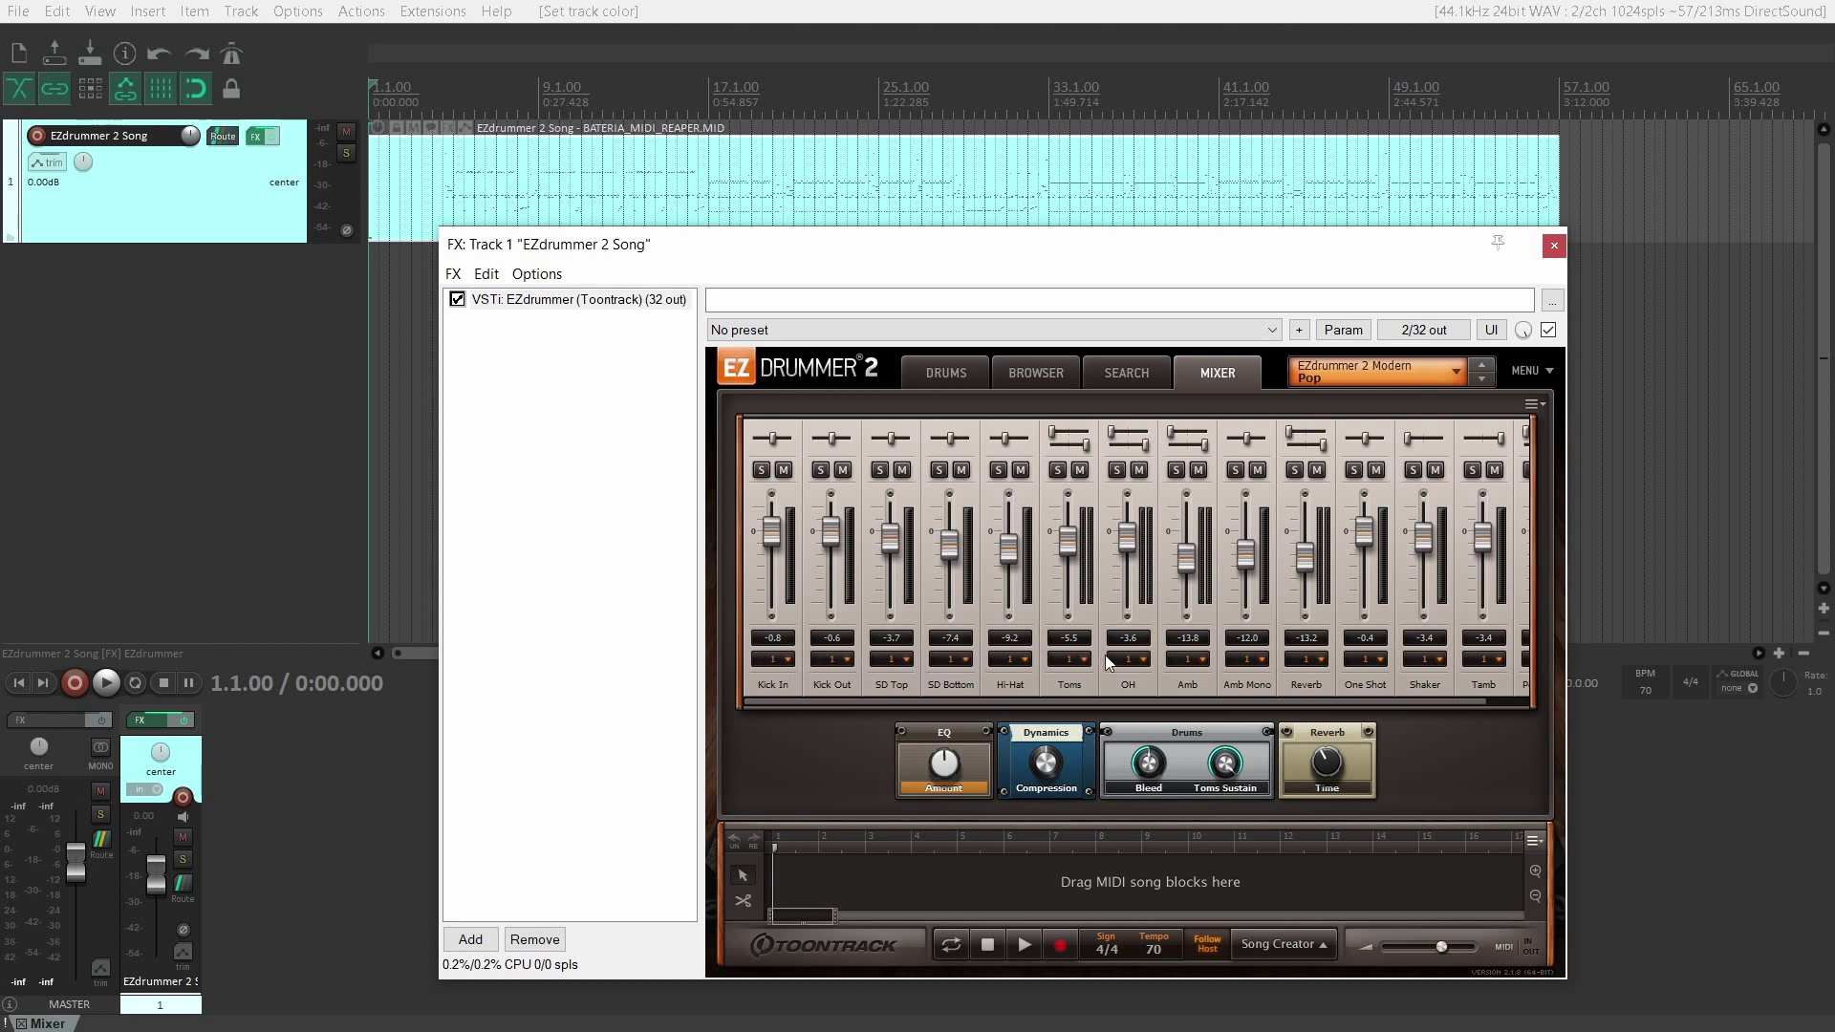
left_click_drag(1401, 697, 1322, 713)
left_click(777, 657)
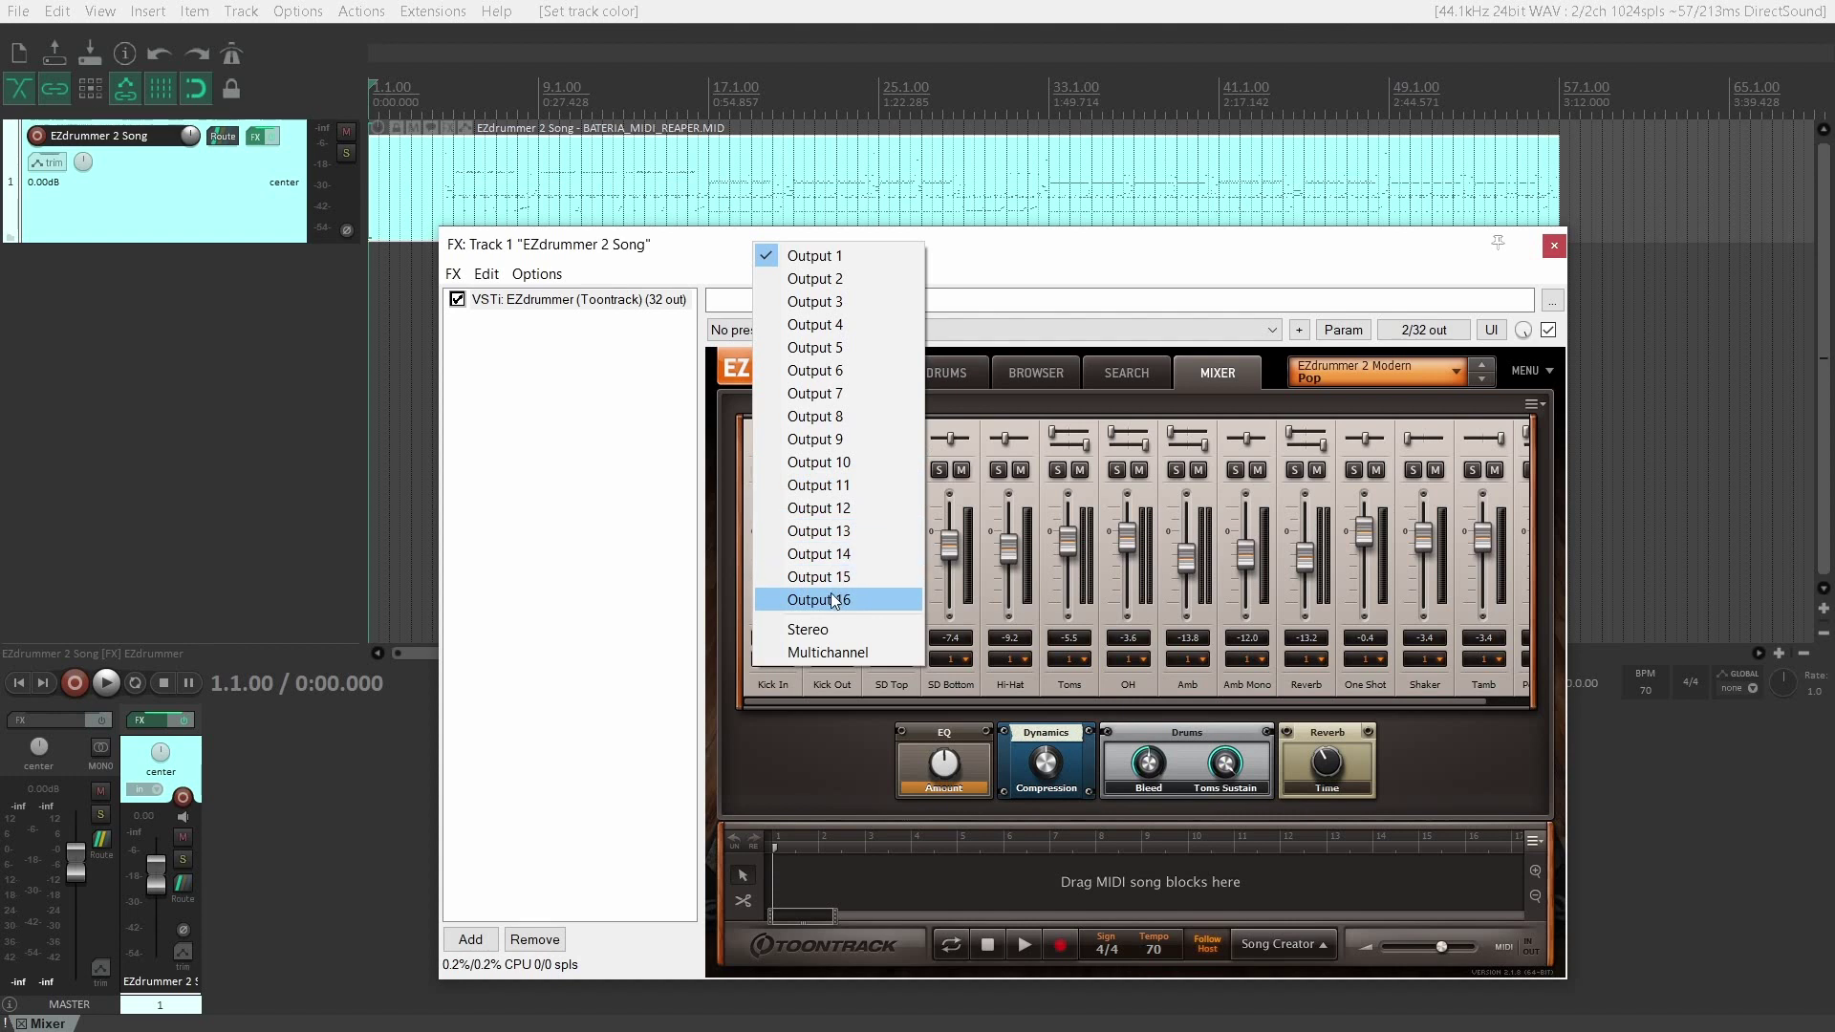
left_click(828, 722)
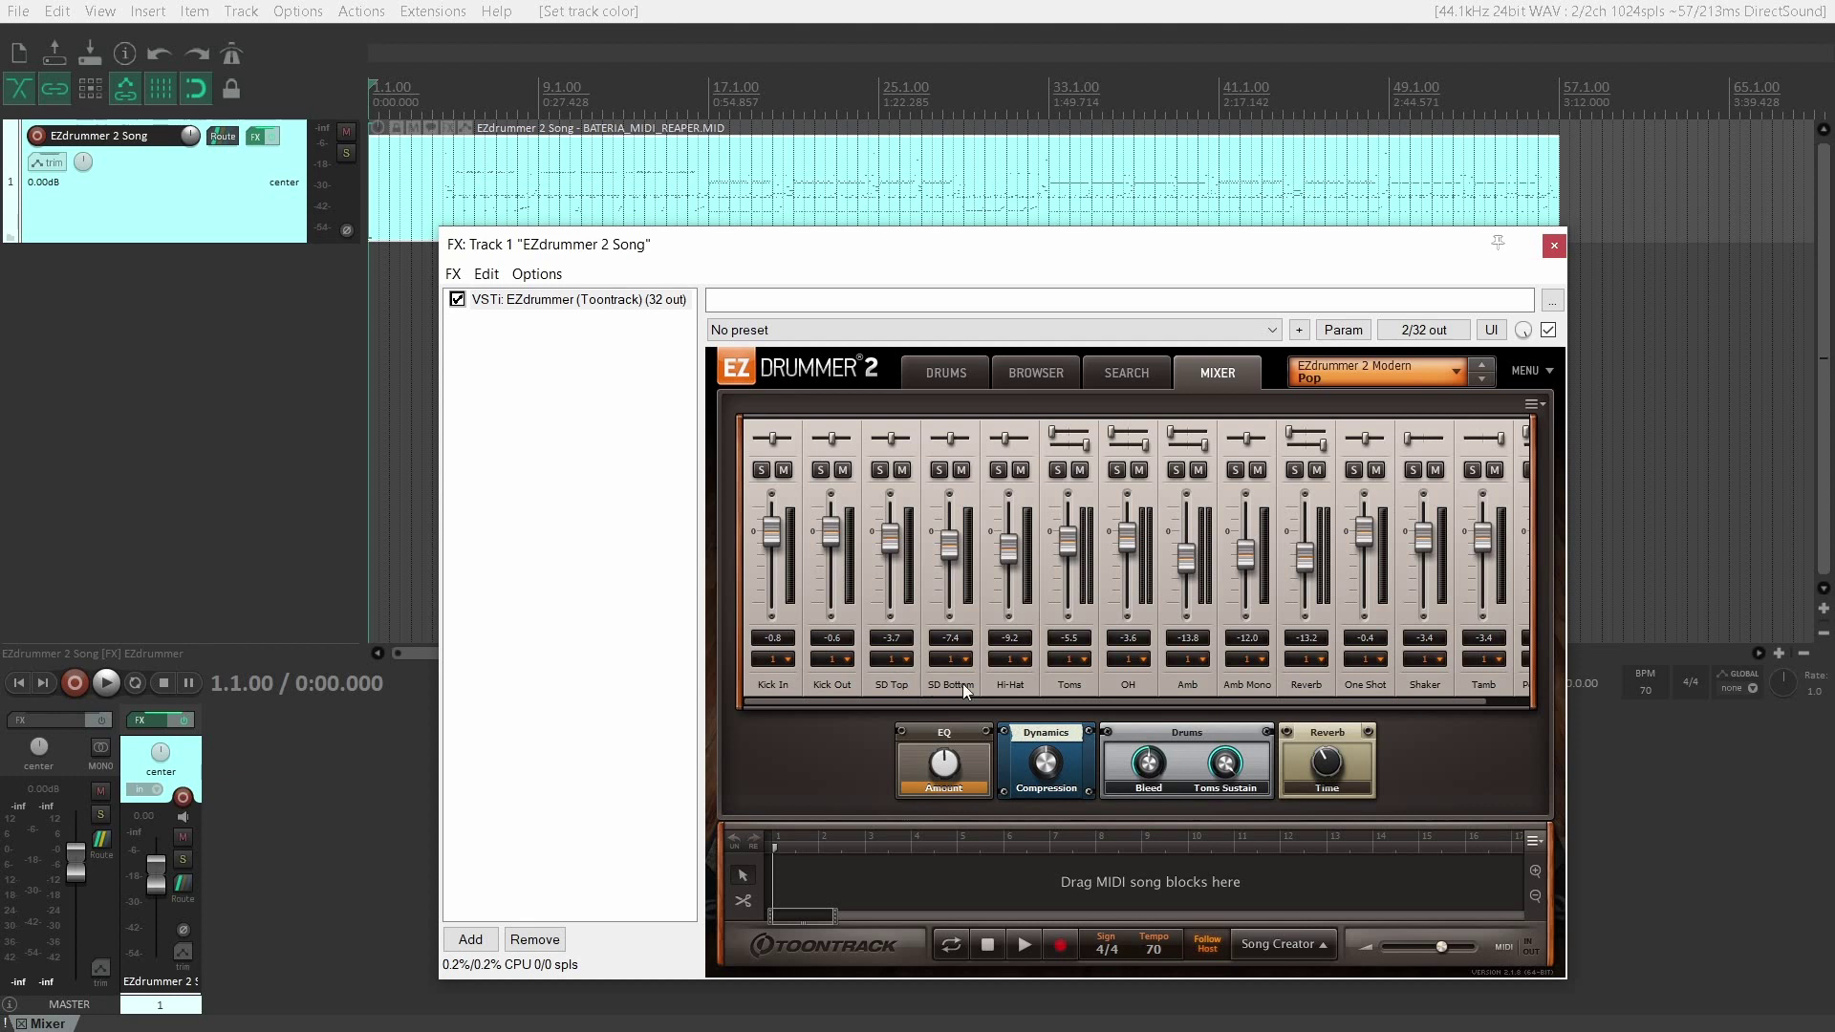
Assign the SD Top channel to Output 3 and the Kick Out channel to Output 2 individually.
left_click(891, 659)
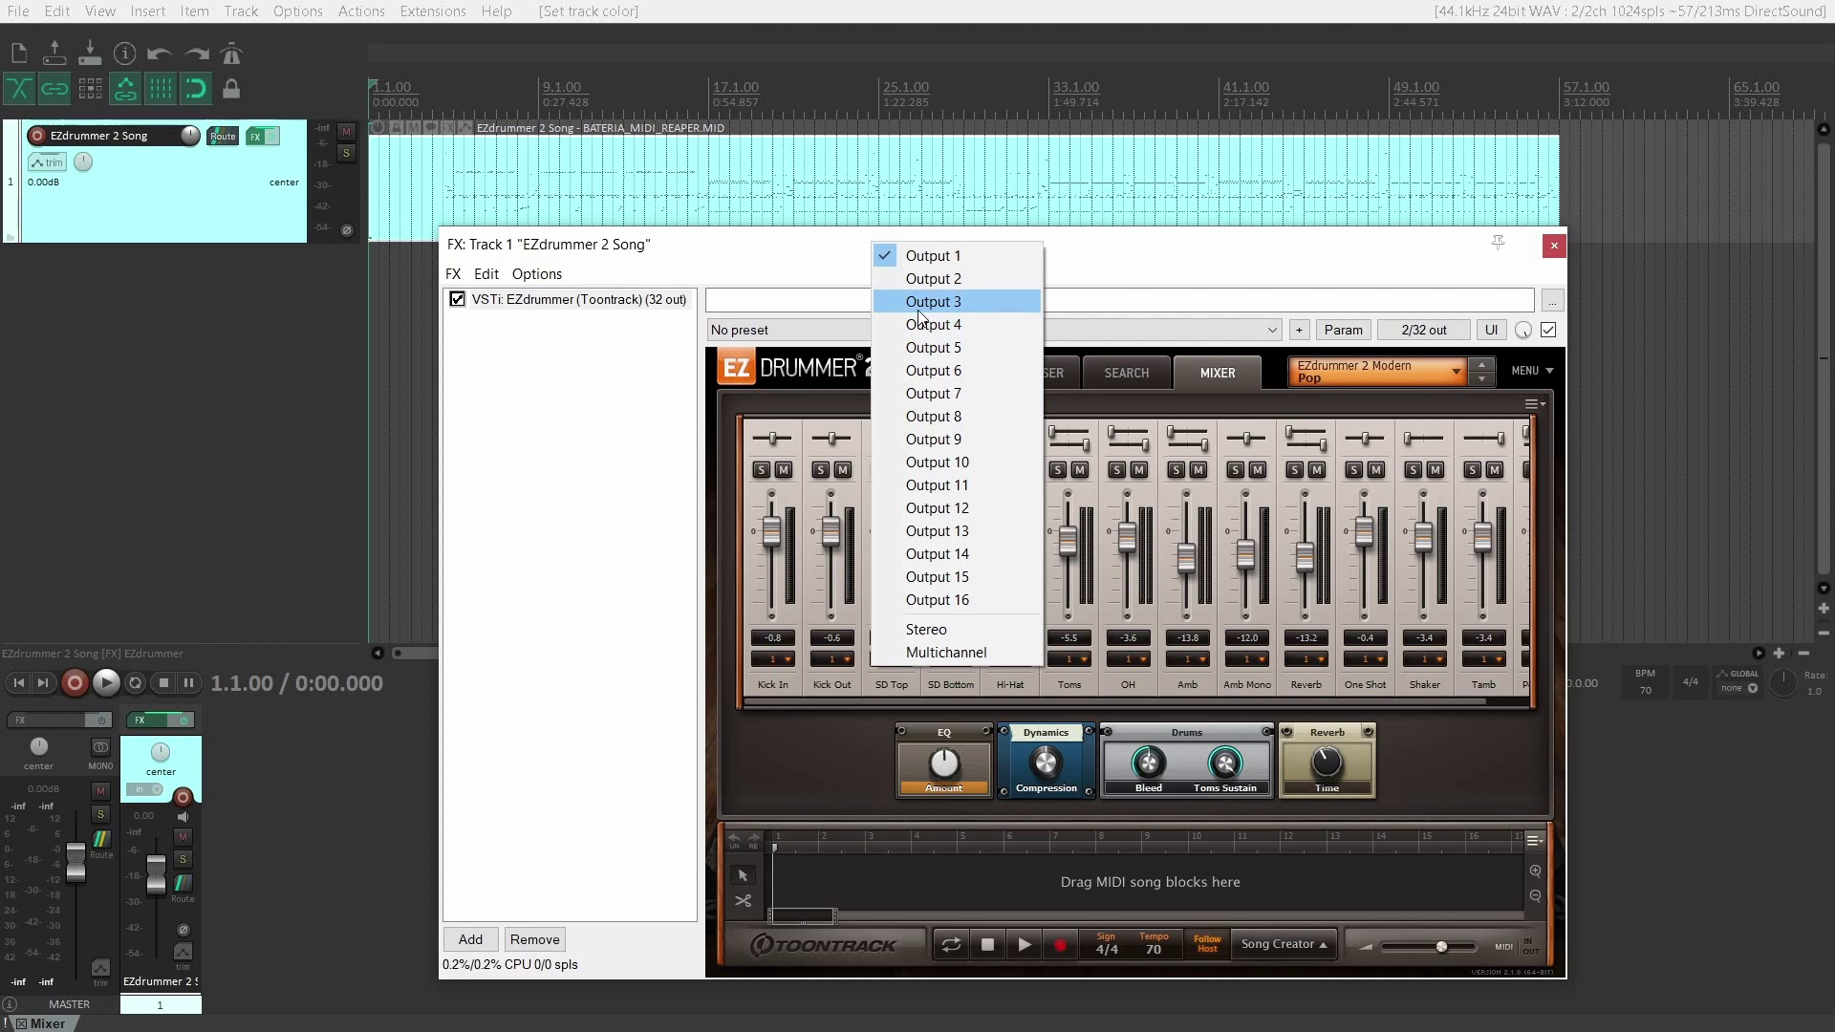
left_click(919, 311)
left_click(849, 660)
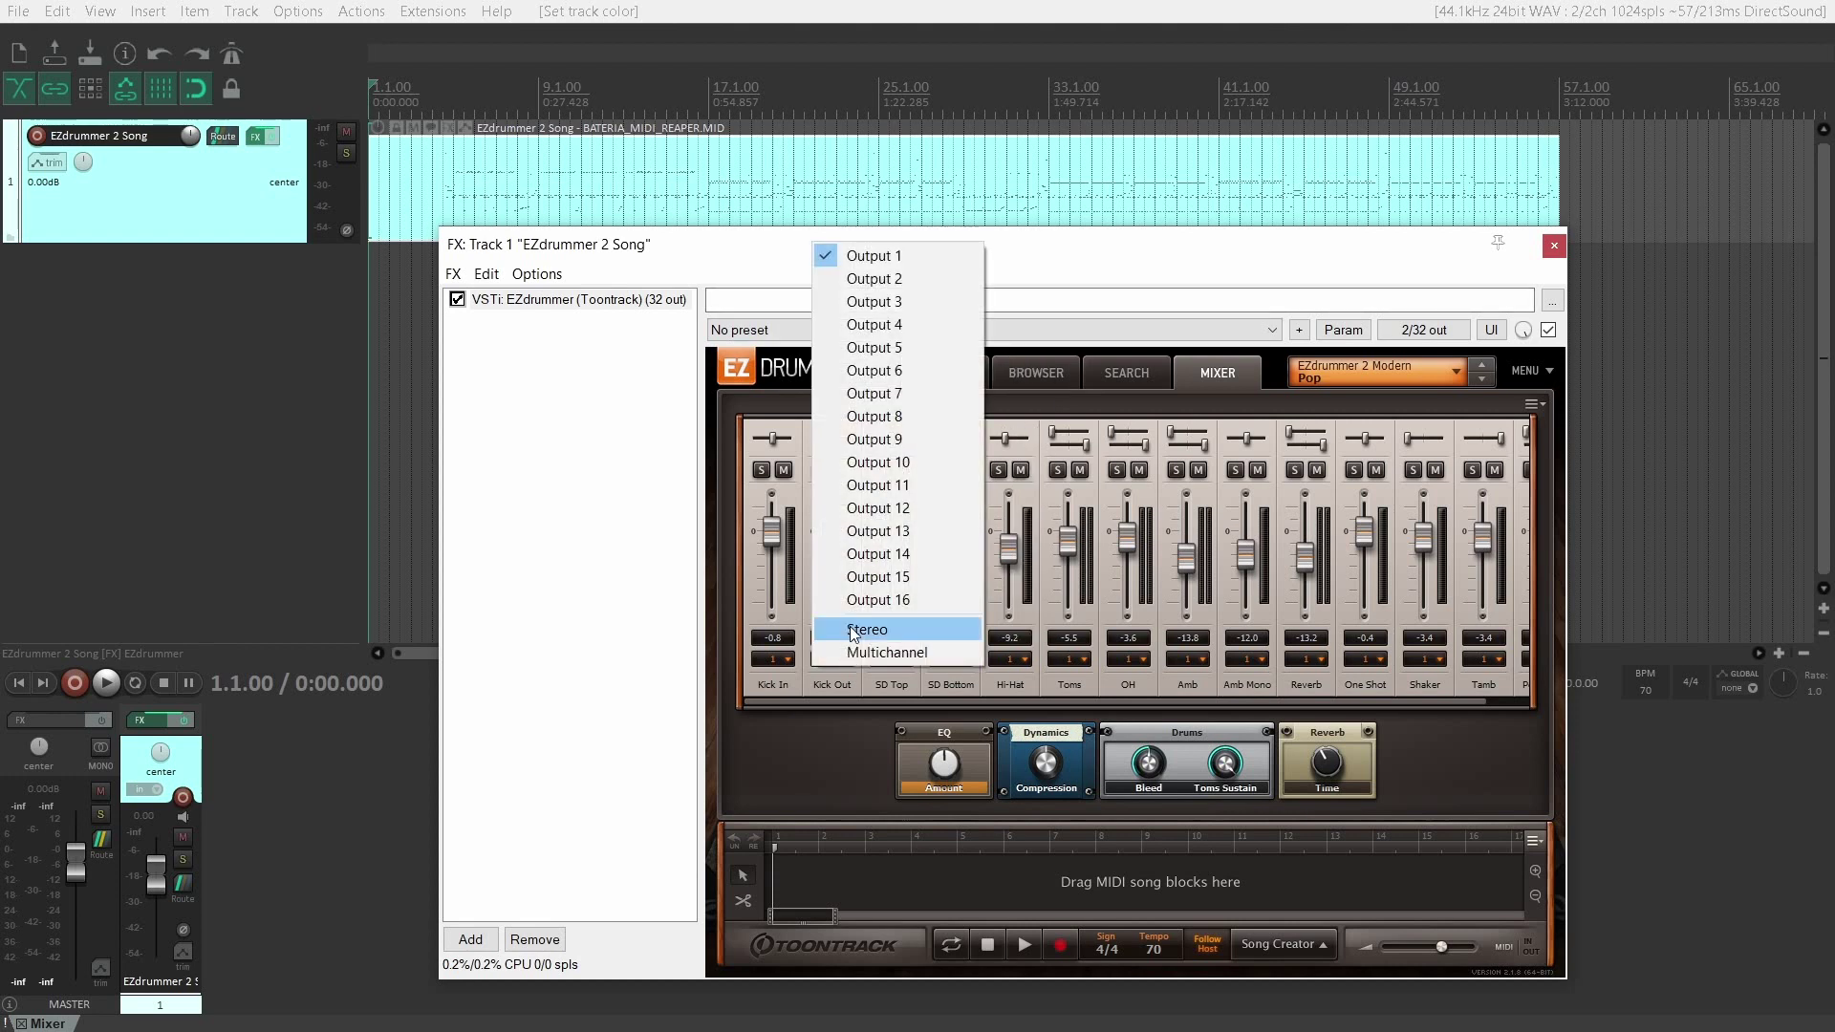
left_click(872, 278)
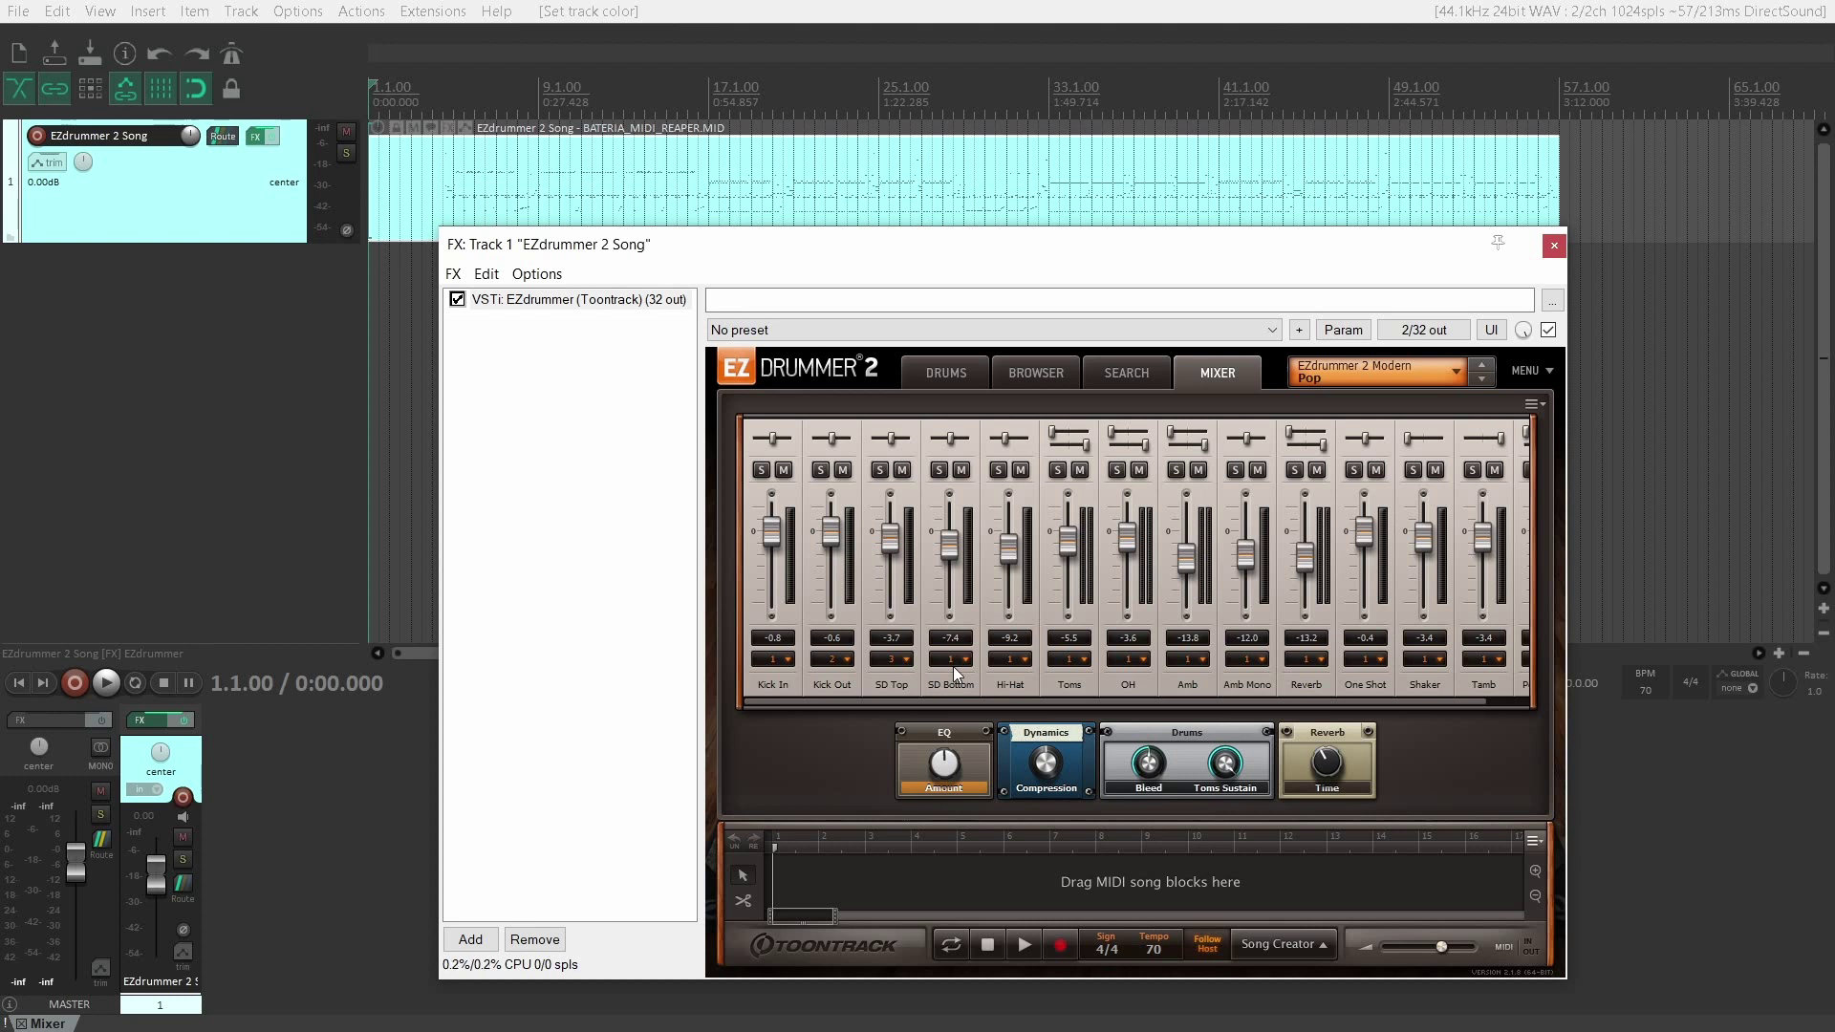
Set the drum mixer's output assignment to Multichannel from the Kick In channel.
left_click(784, 659)
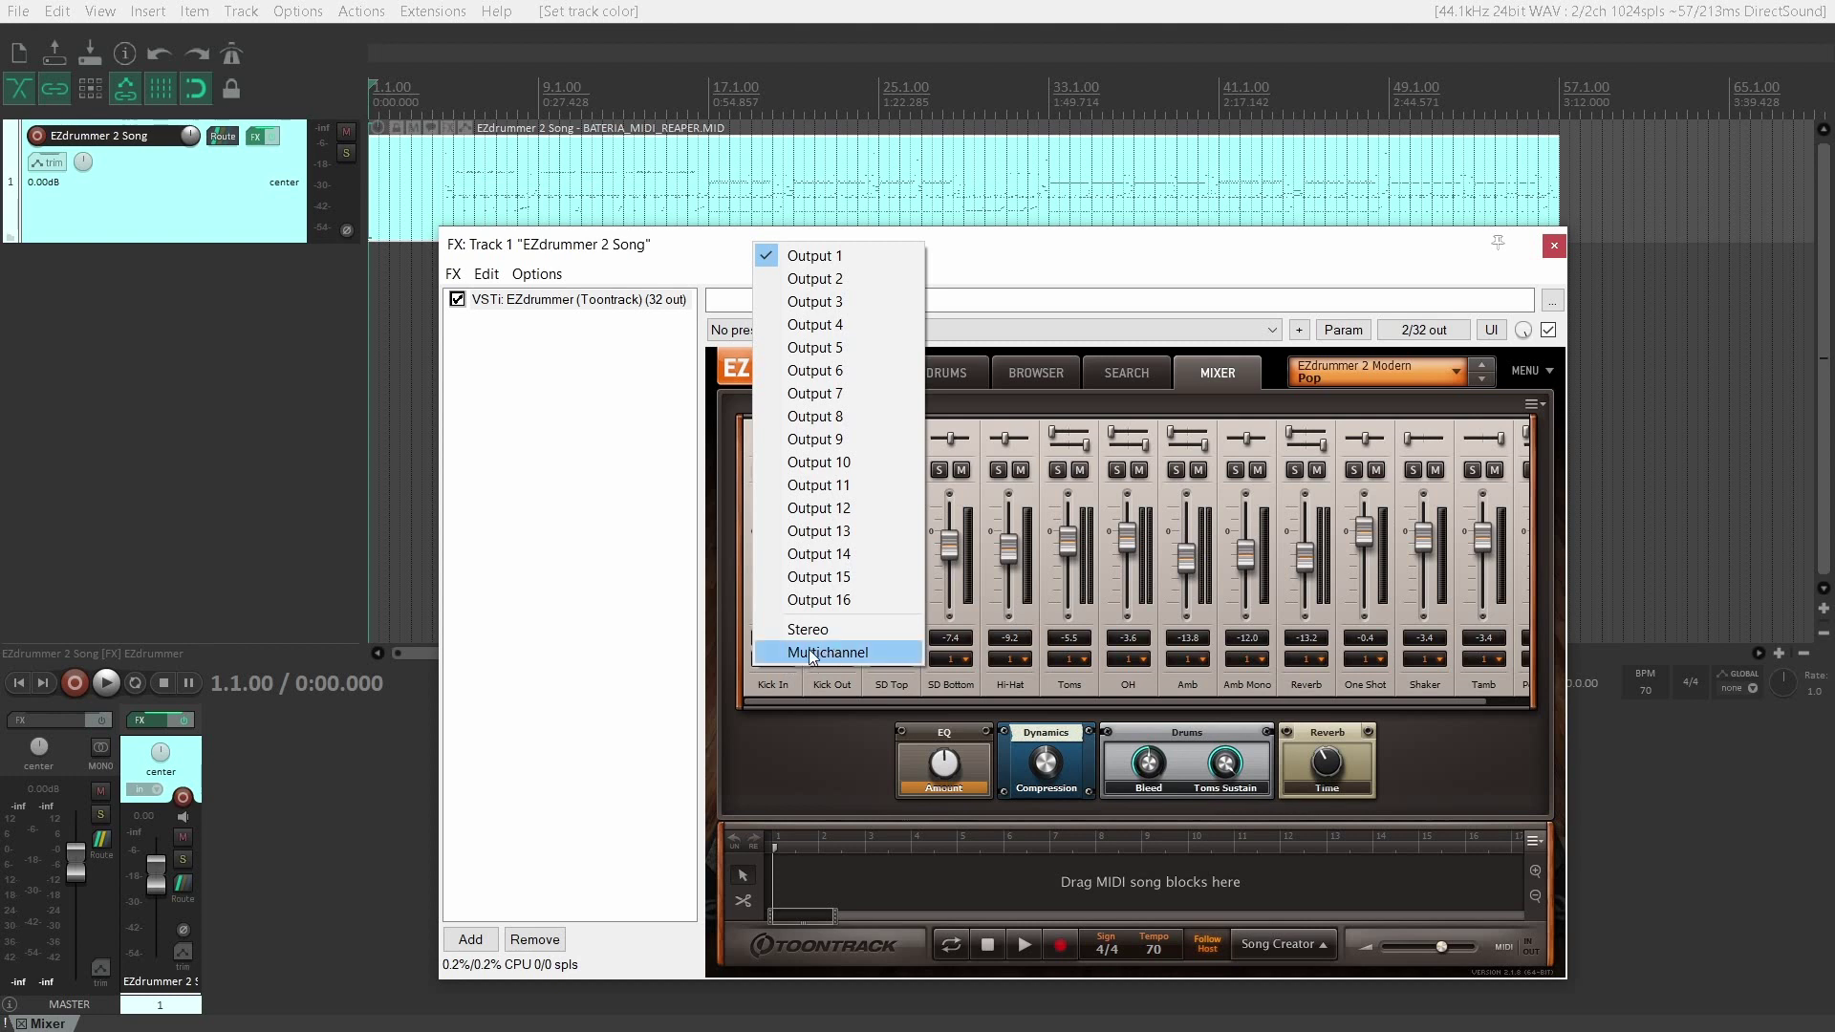
left_click(827, 653)
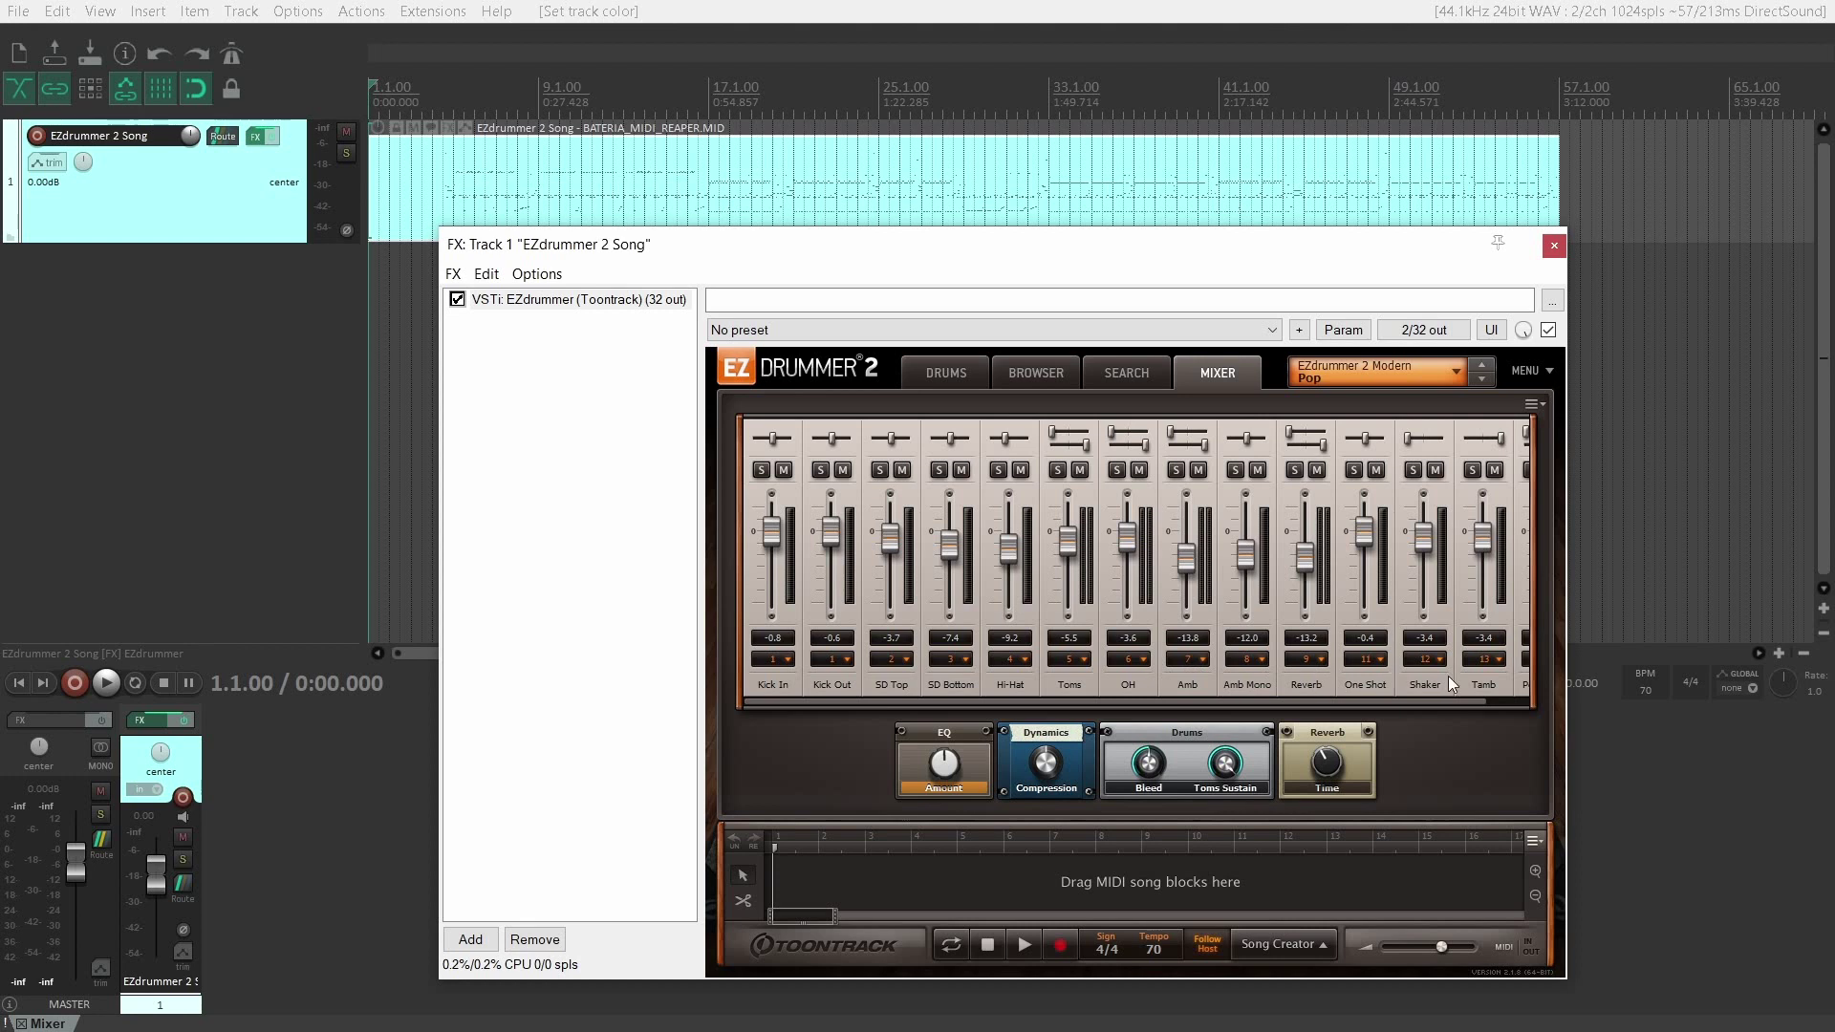
mouse_move(826, 701)
left_mouse_down()
mouse_move(897, 709)
mouse_move(797, 688)
left_mouse_up()
Build multichannel routing for the output of the EZdrummer plug-in, accepting the new tracks EZ1 through EZ16.
left_click(552, 301)
right_click(554, 307)
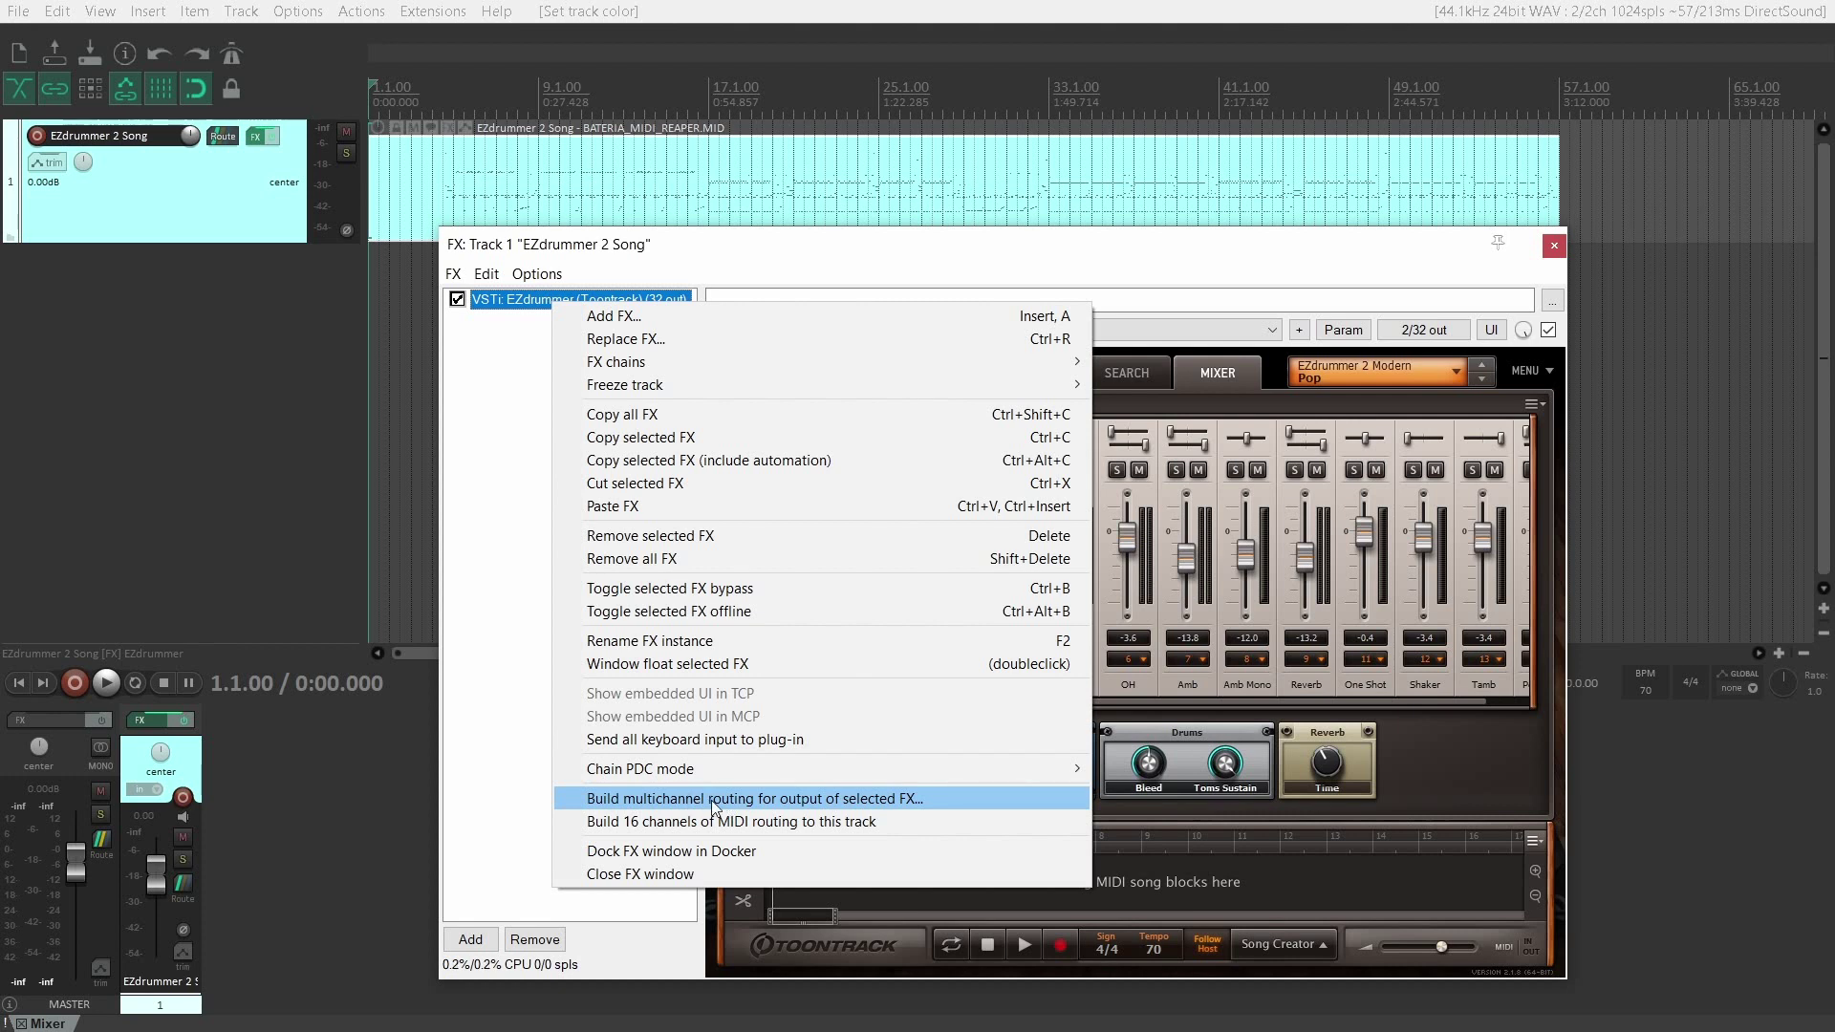
left_click(874, 800)
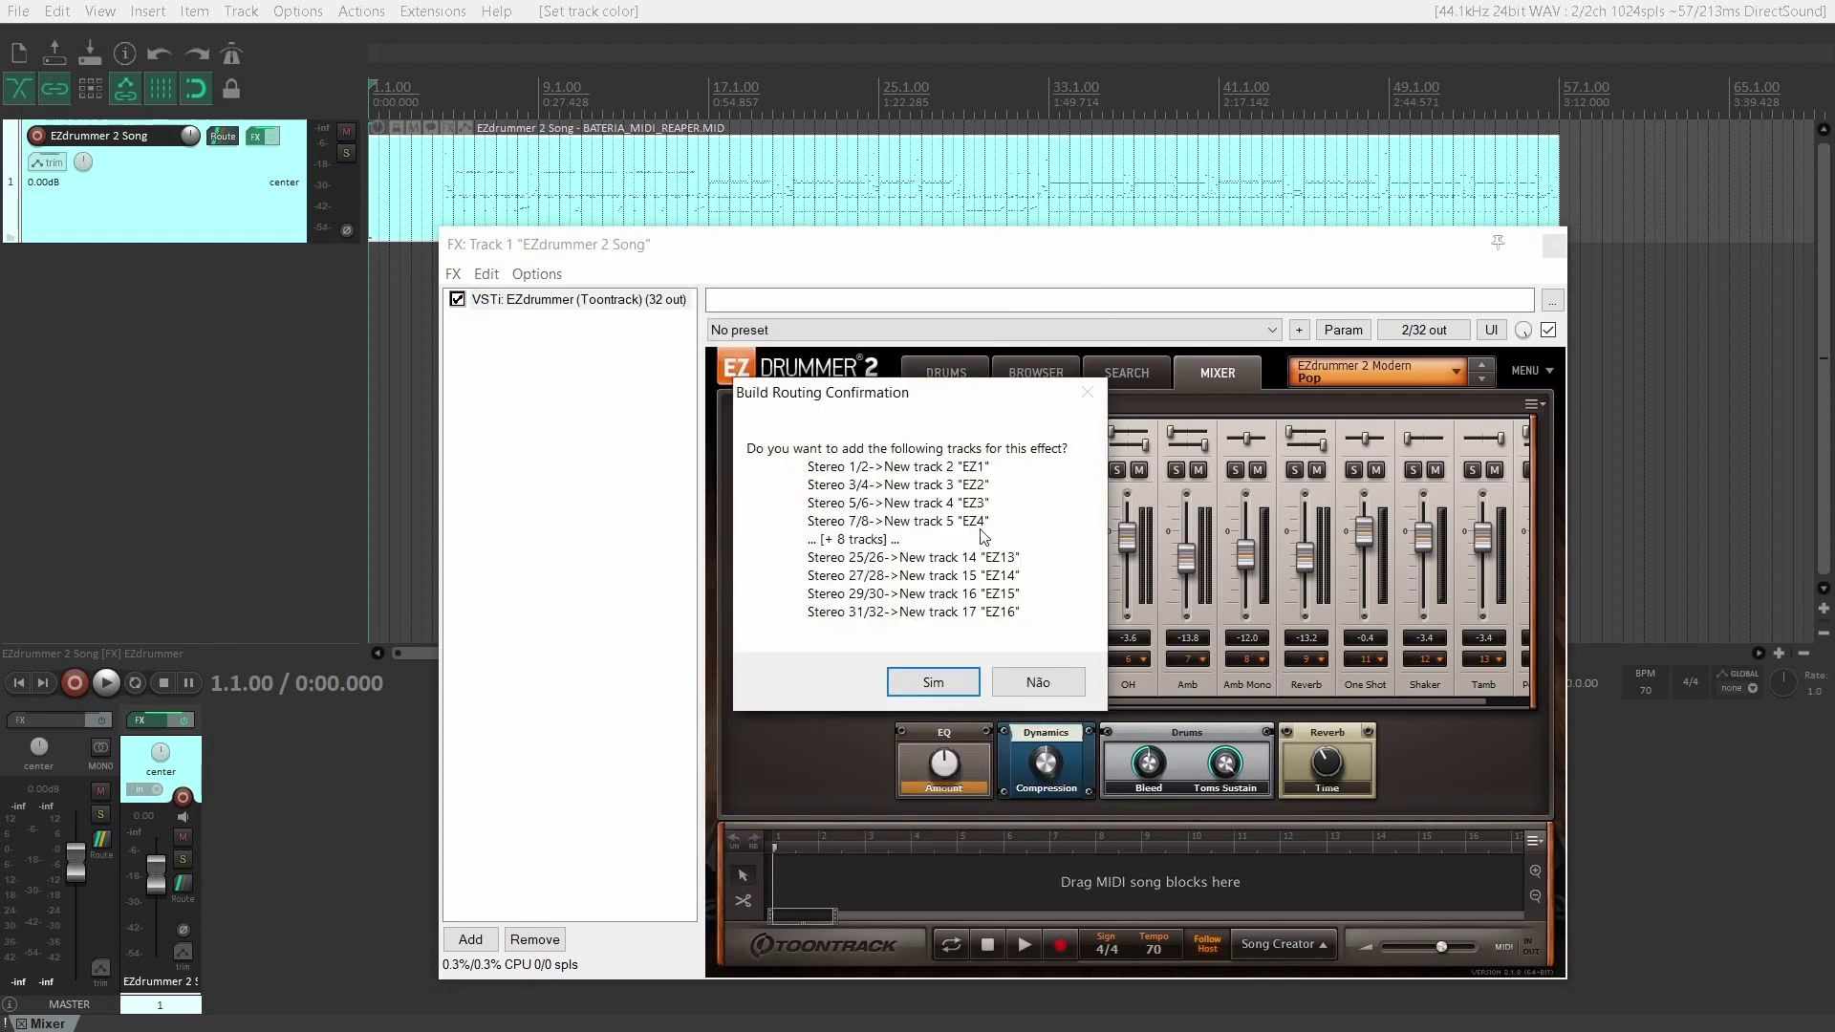
left_click(932, 684)
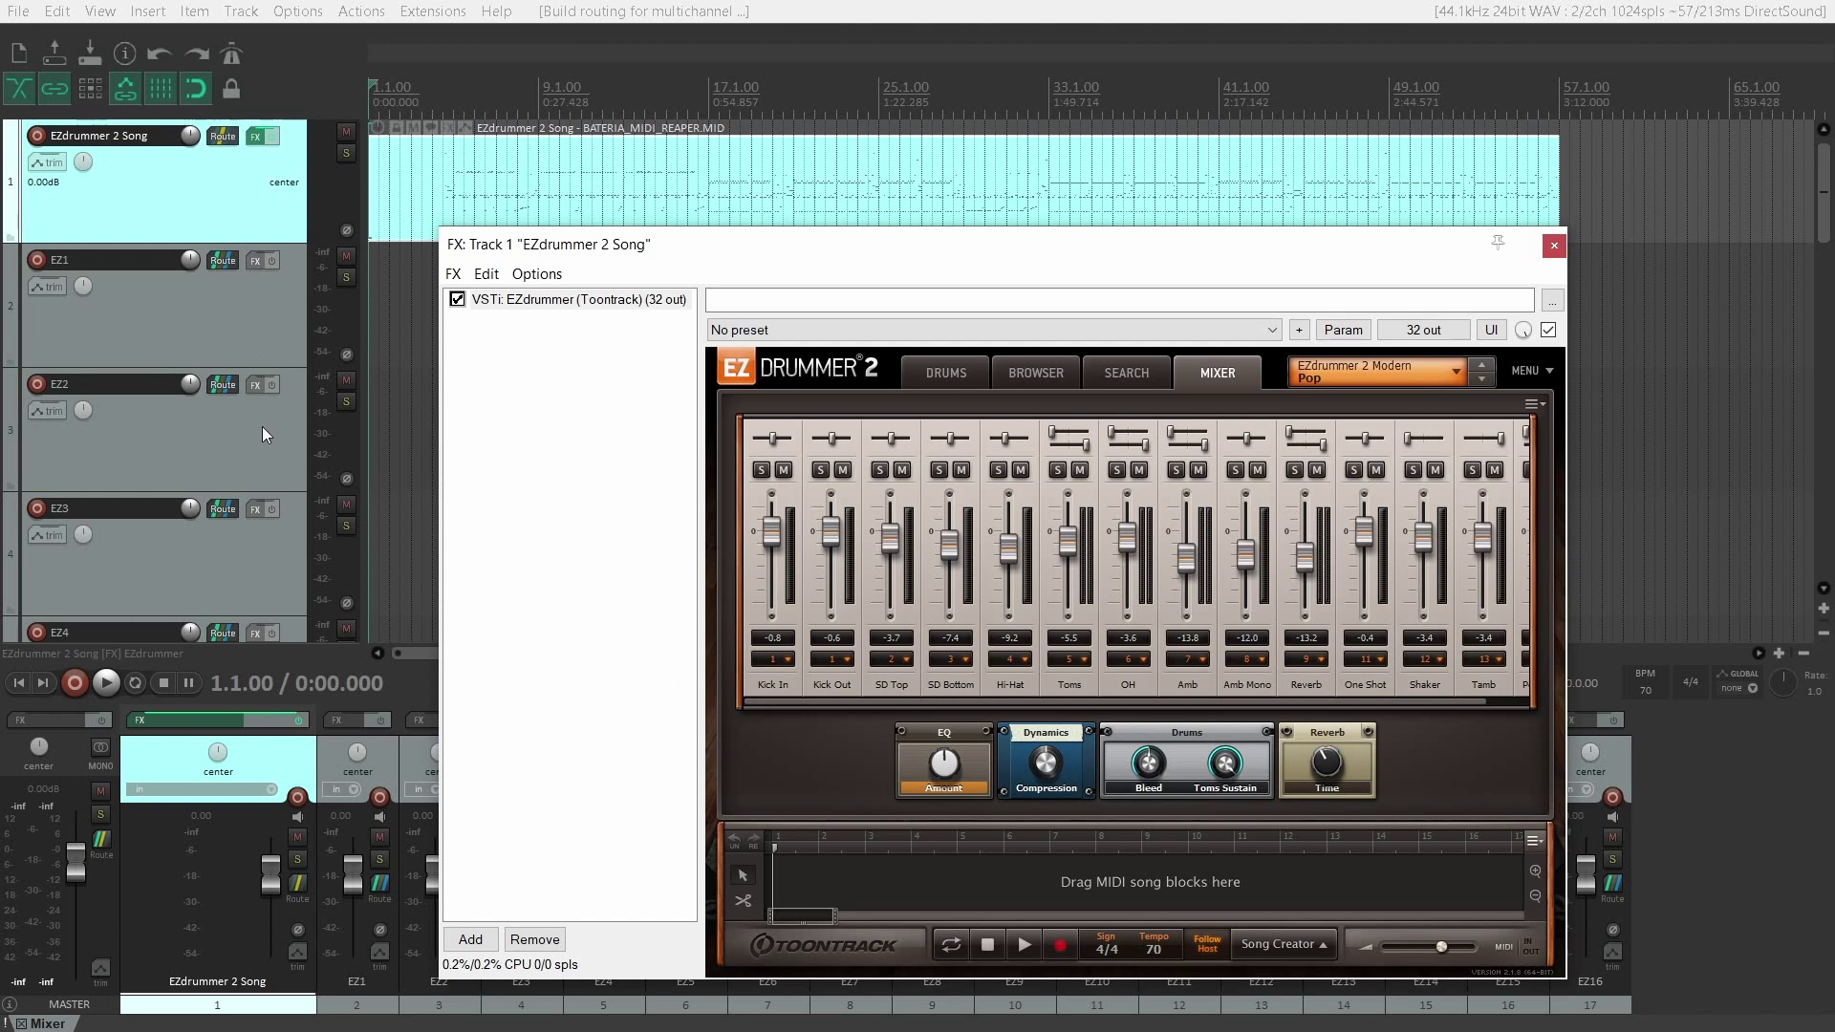
Shrink the track heights to fit all tracks and compare them with the mixer channels from Toms to Perc Amb.
scroll(272, 507, "down", 5)
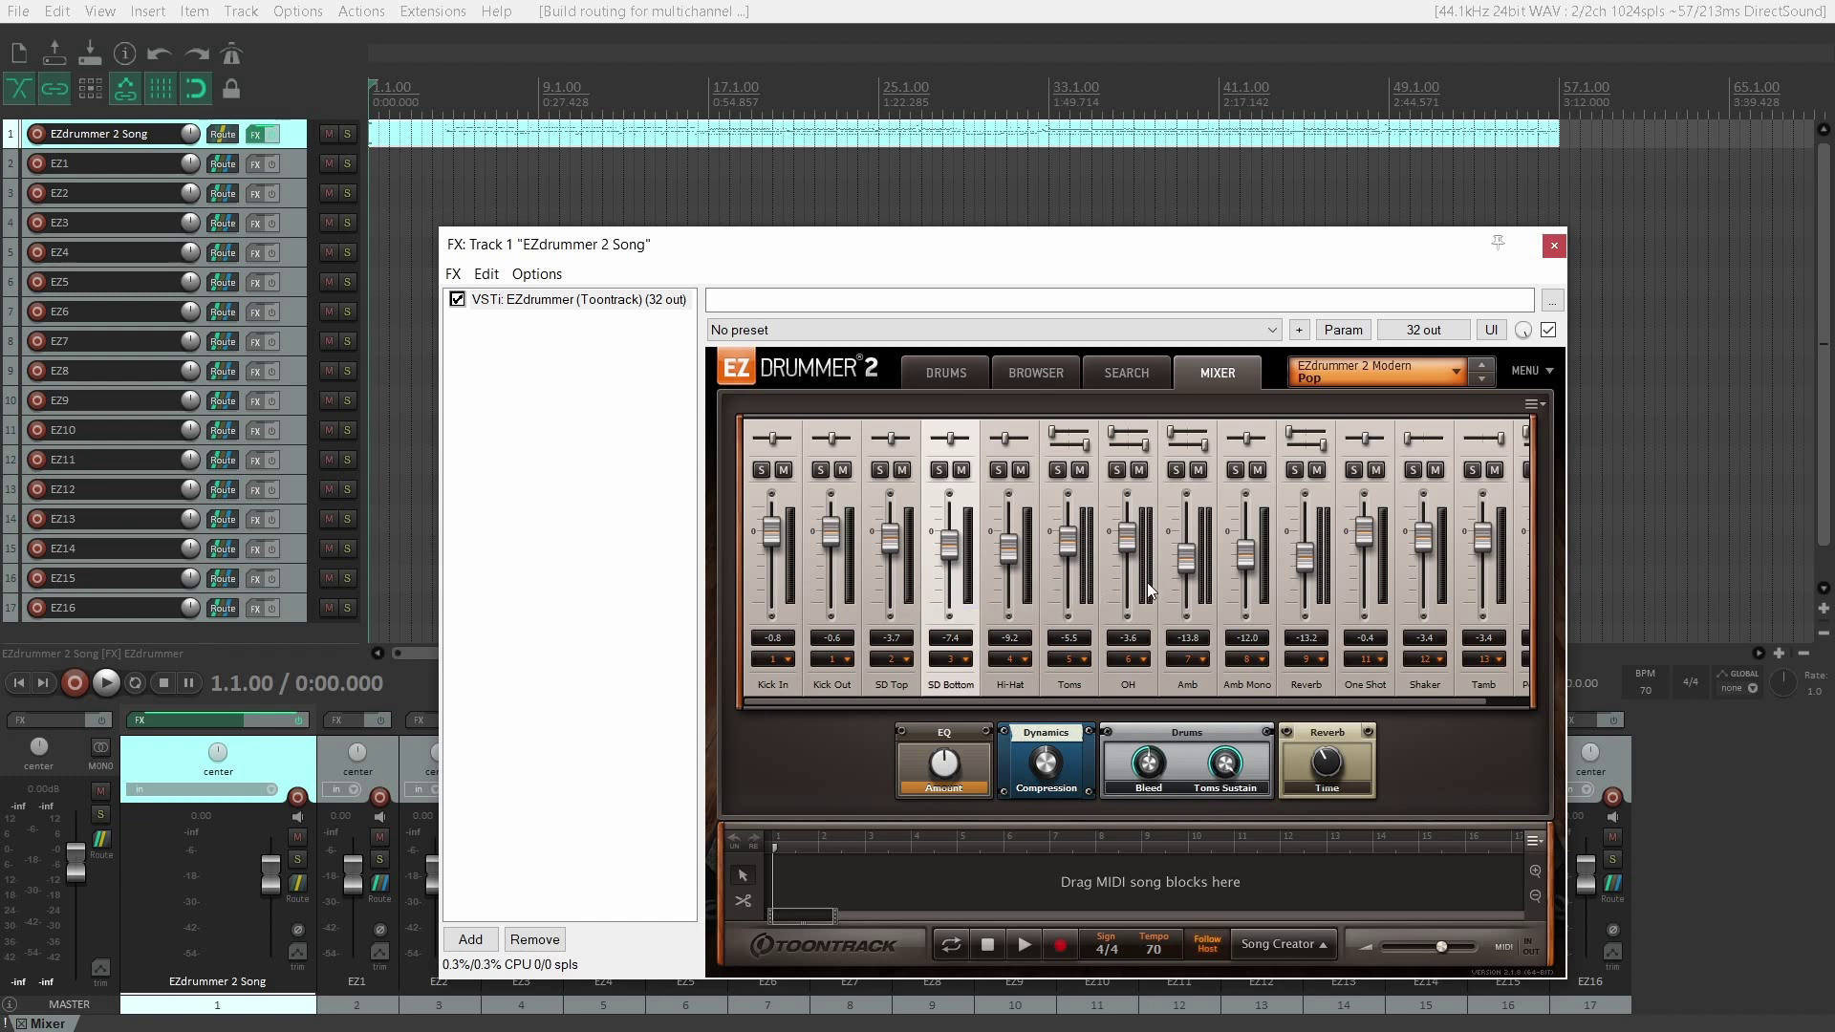
left_click(1087, 619)
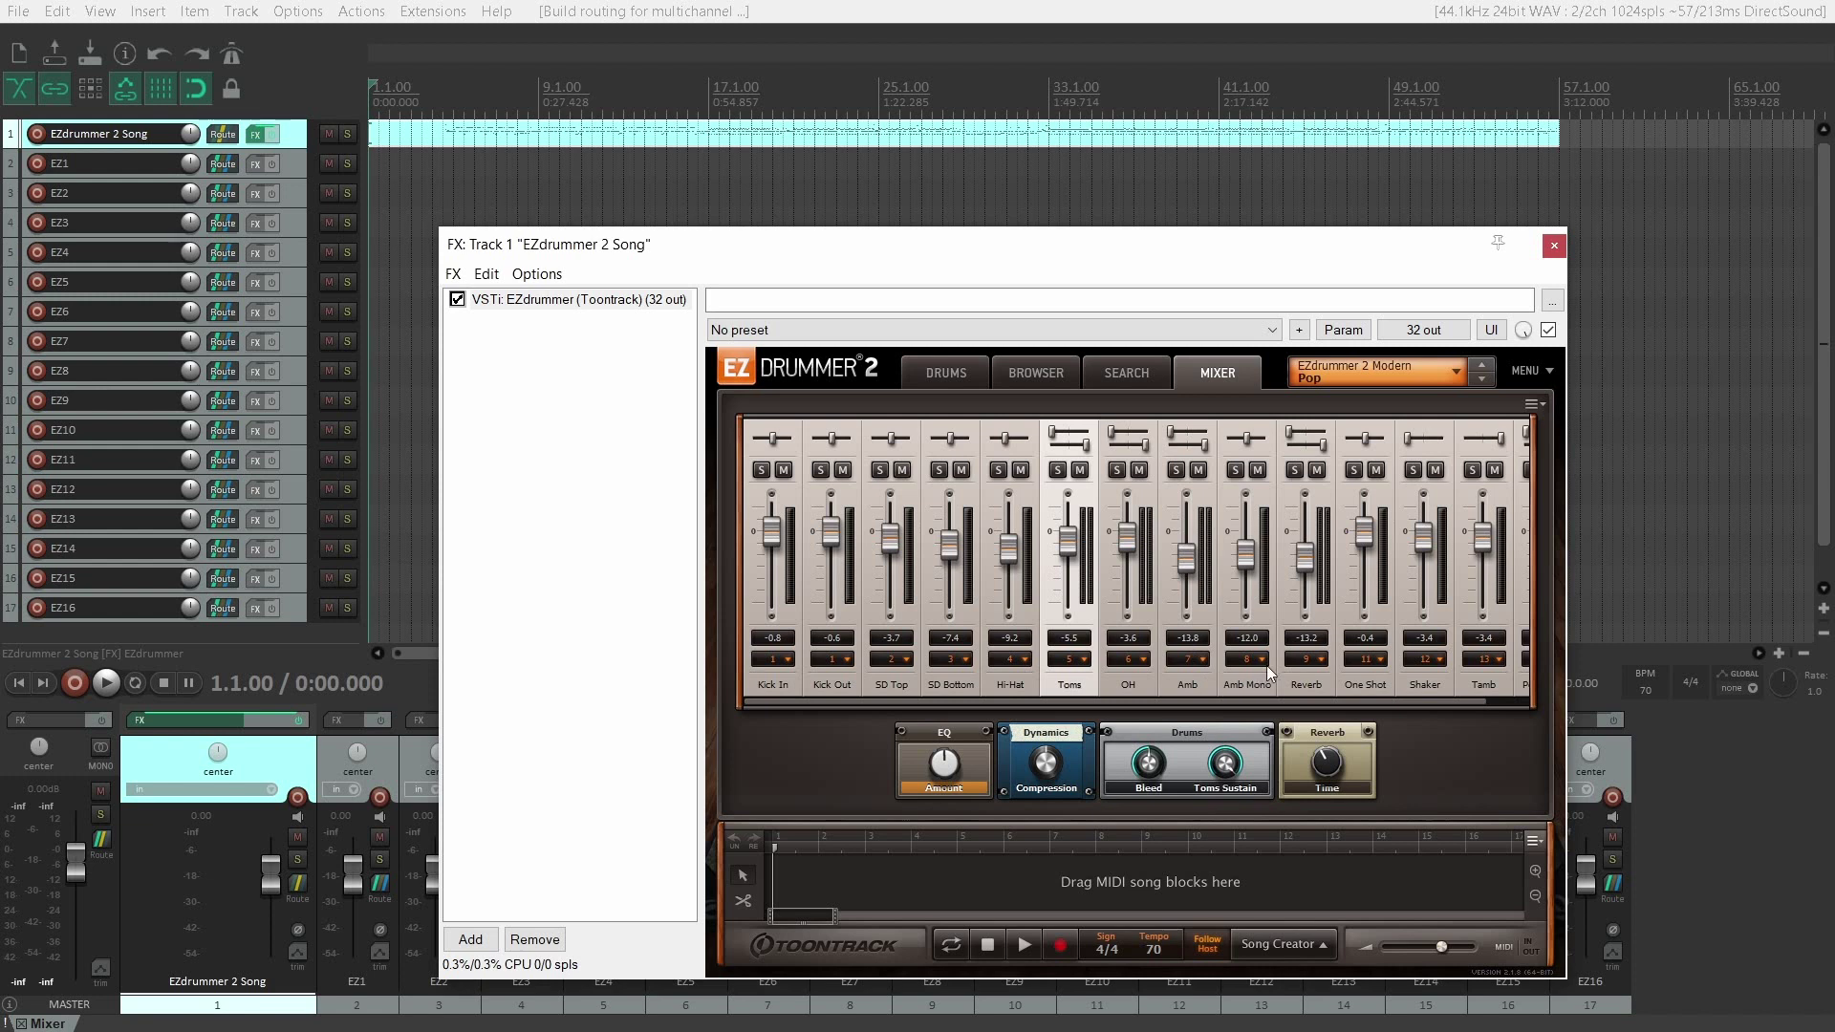
scroll(1297, 698, "right", 1)
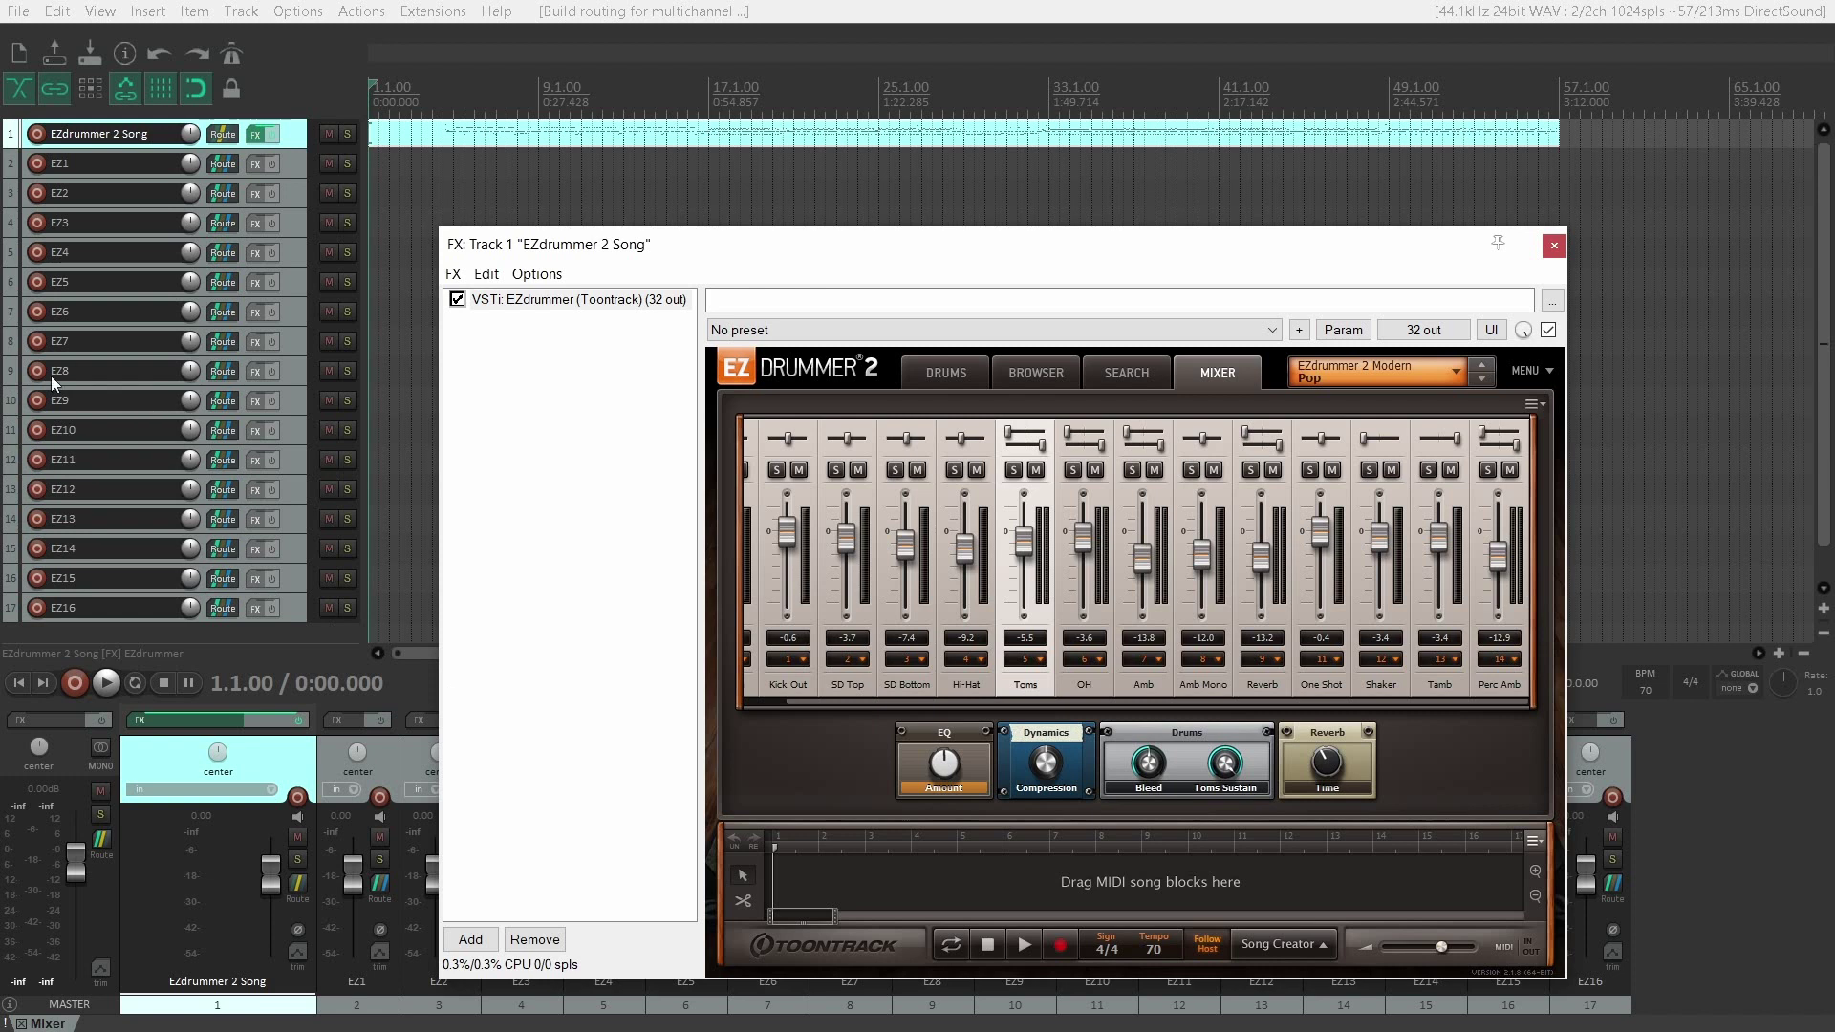
Select tracks EZ5, EZ6, EZ7, EZ9 and EZ14 and set their track color to light red (255, 128, 128).
left_click(300, 279)
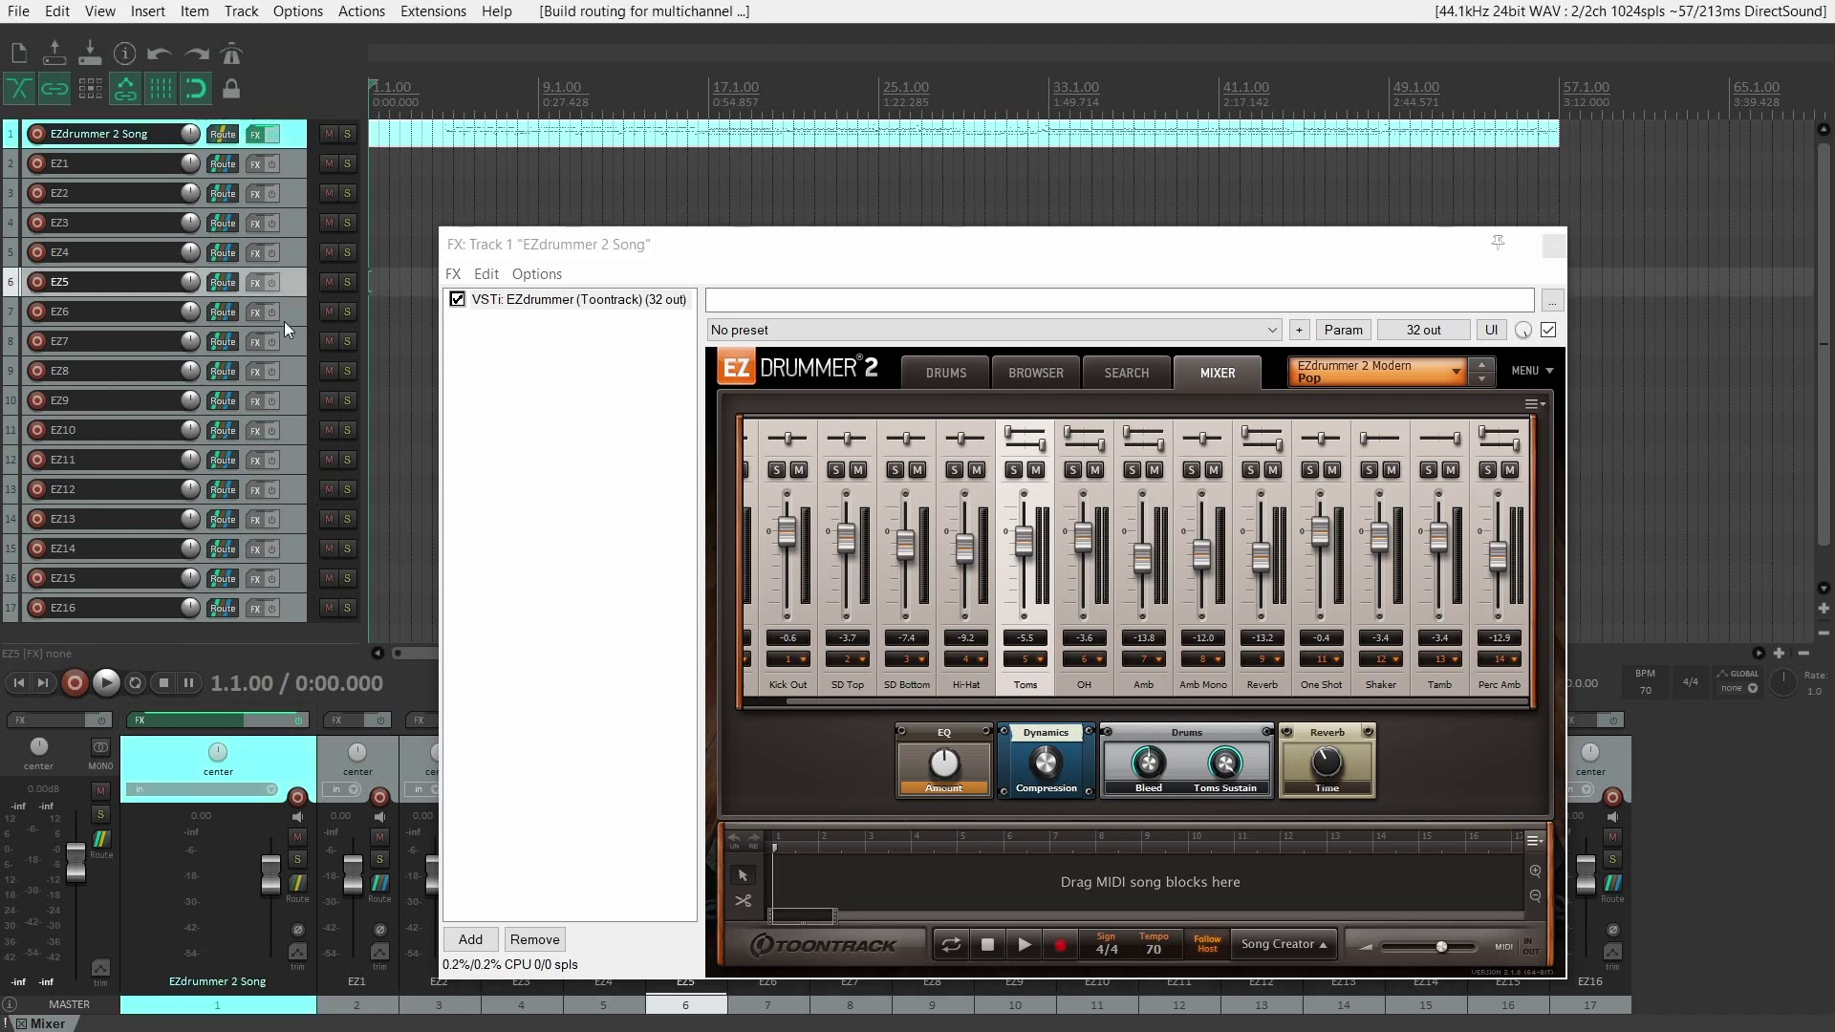
left_click(293, 315, "shift")
left_click(290, 342, "shift")
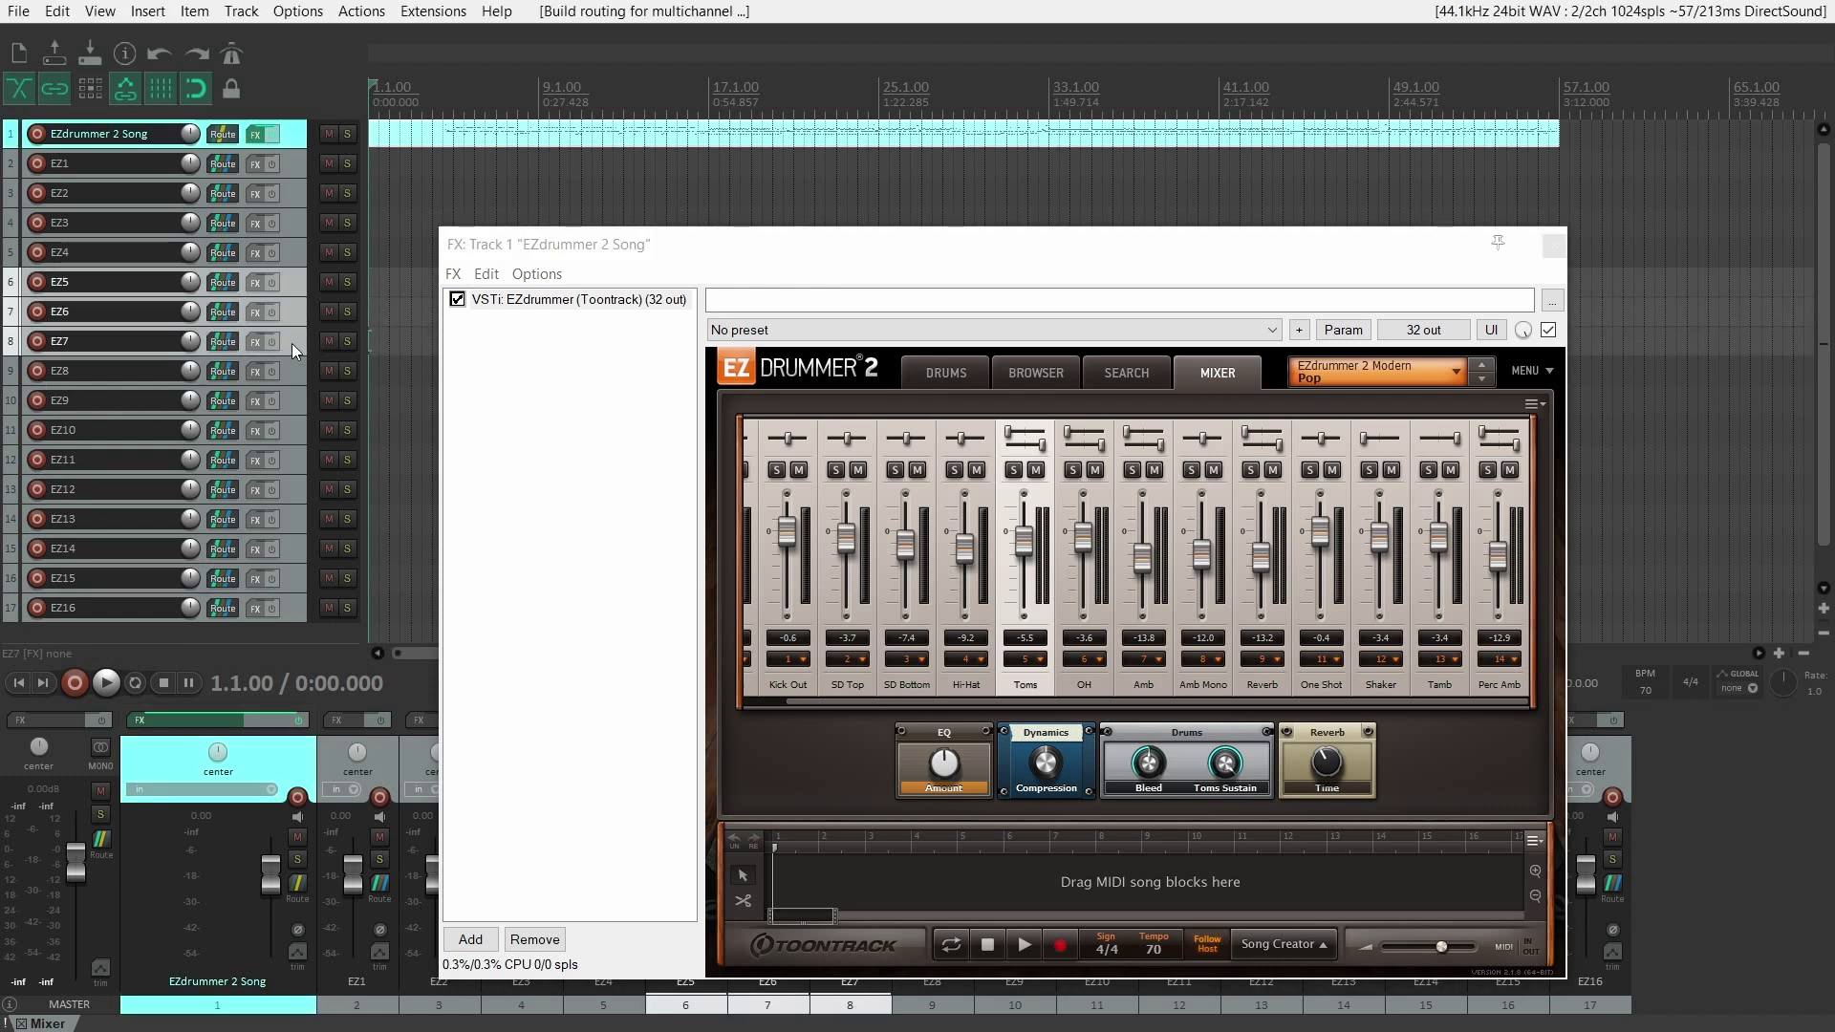
left_click(294, 401, "ctrl")
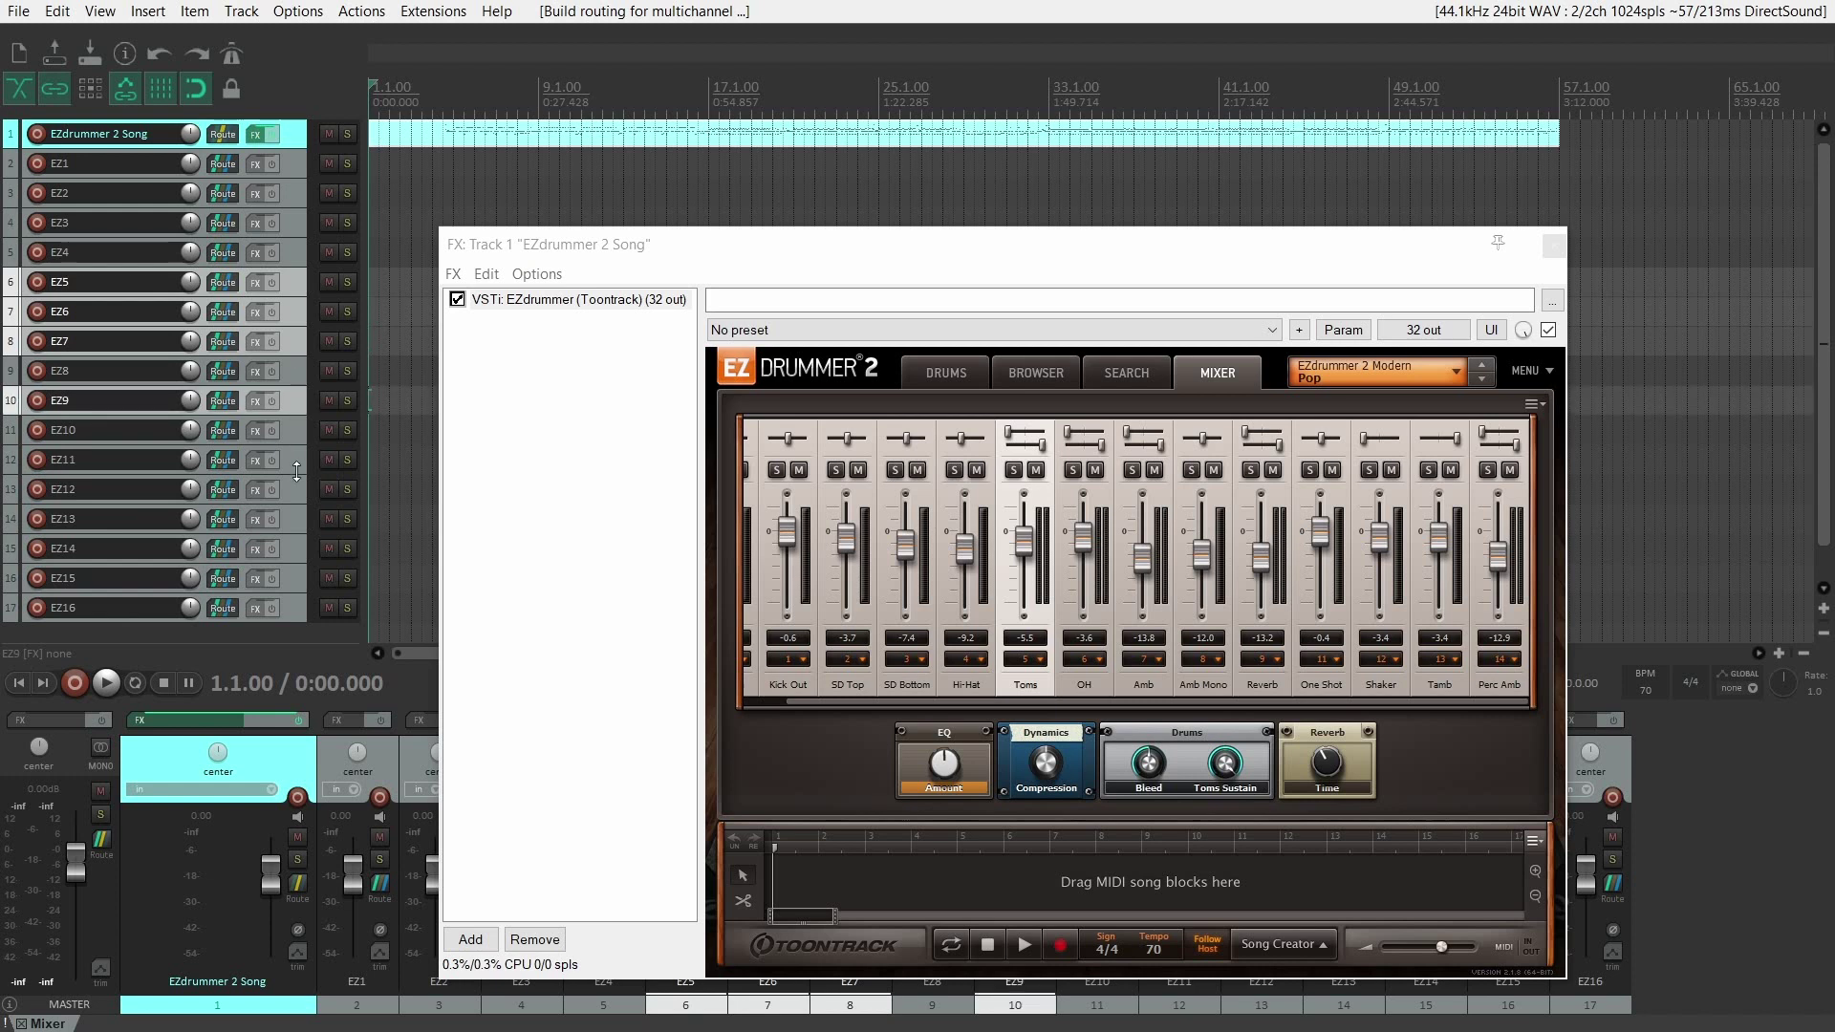
left_click(296, 543, "ctrl")
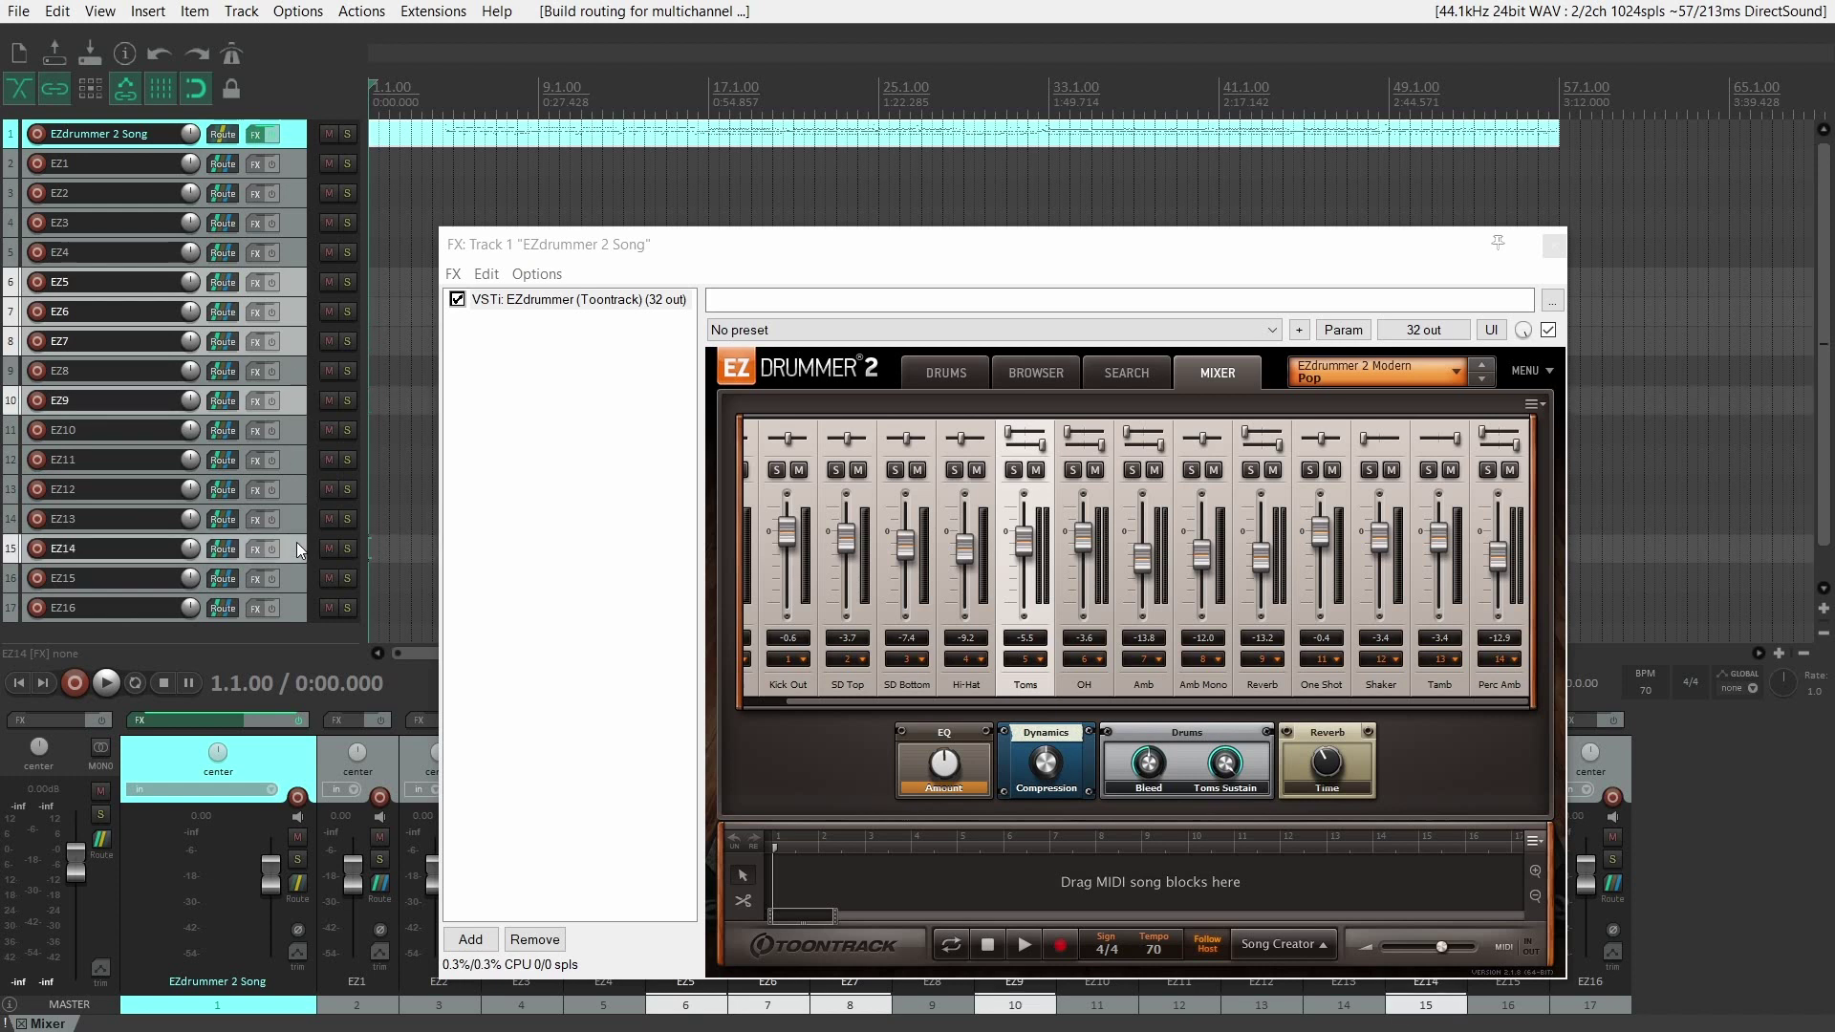
key("alt+shift+c")
left_click(551, 346)
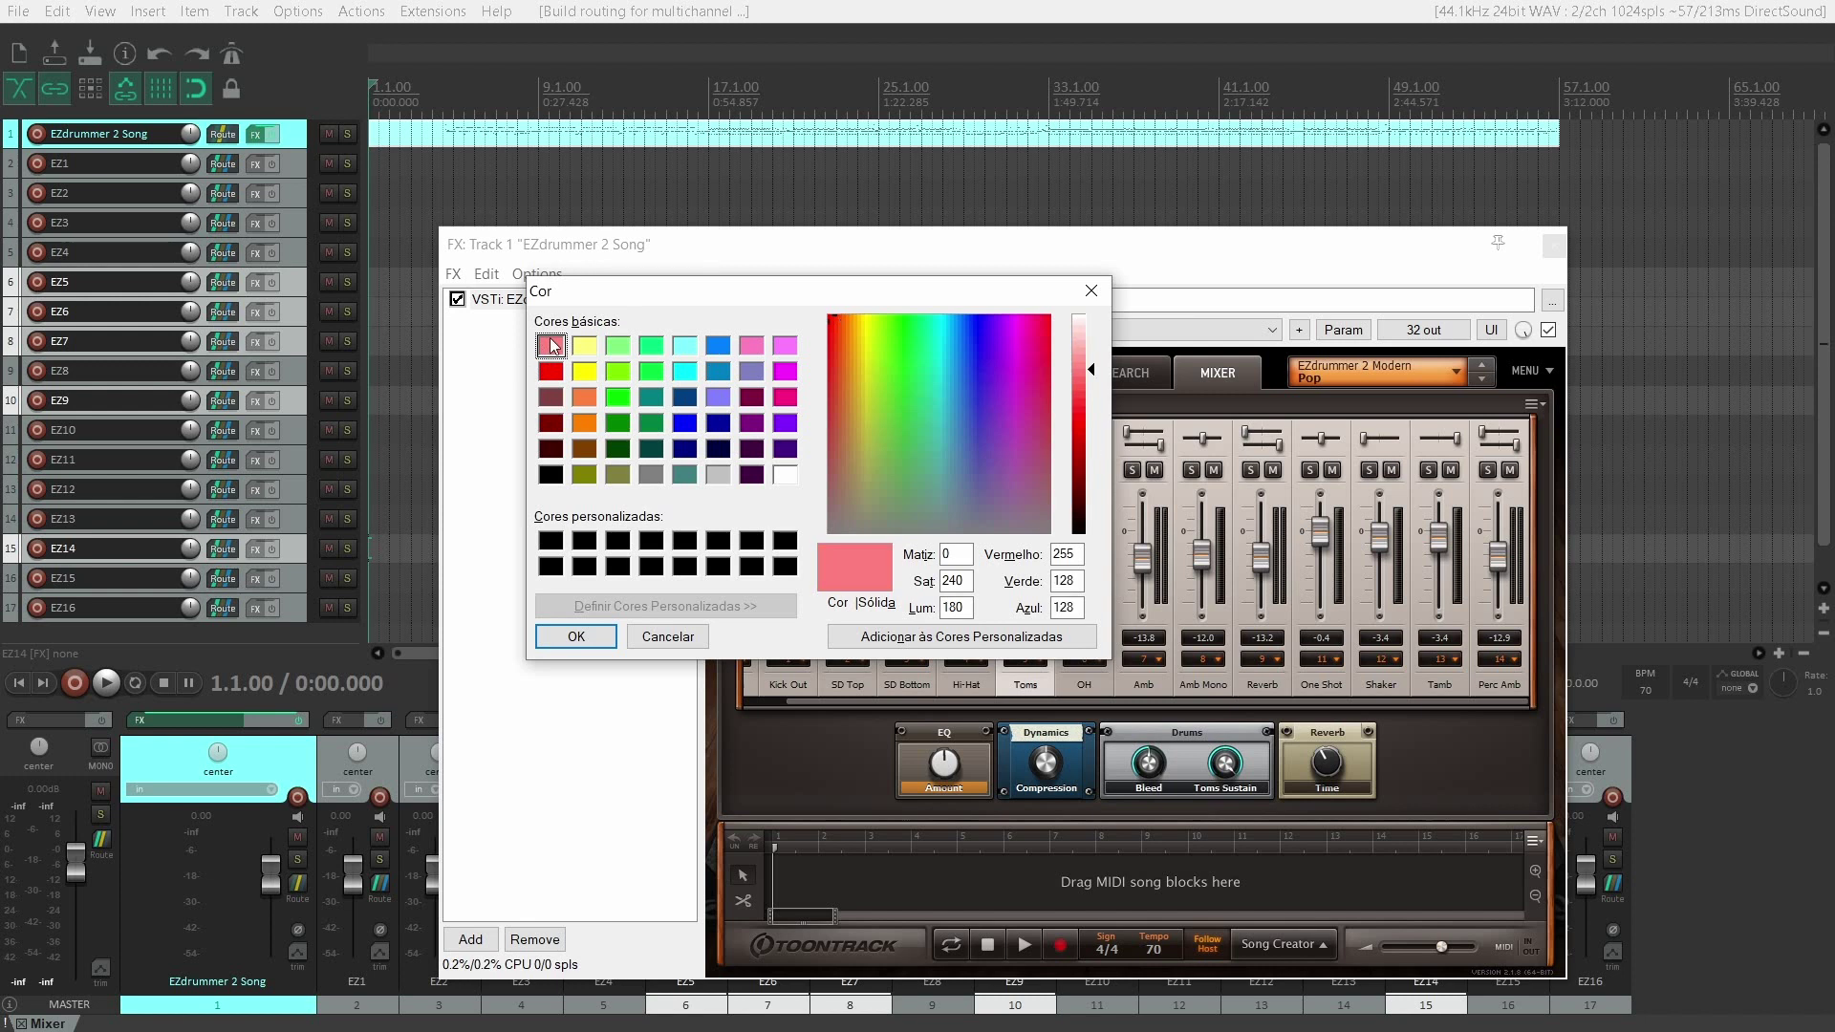
left_click(578, 635)
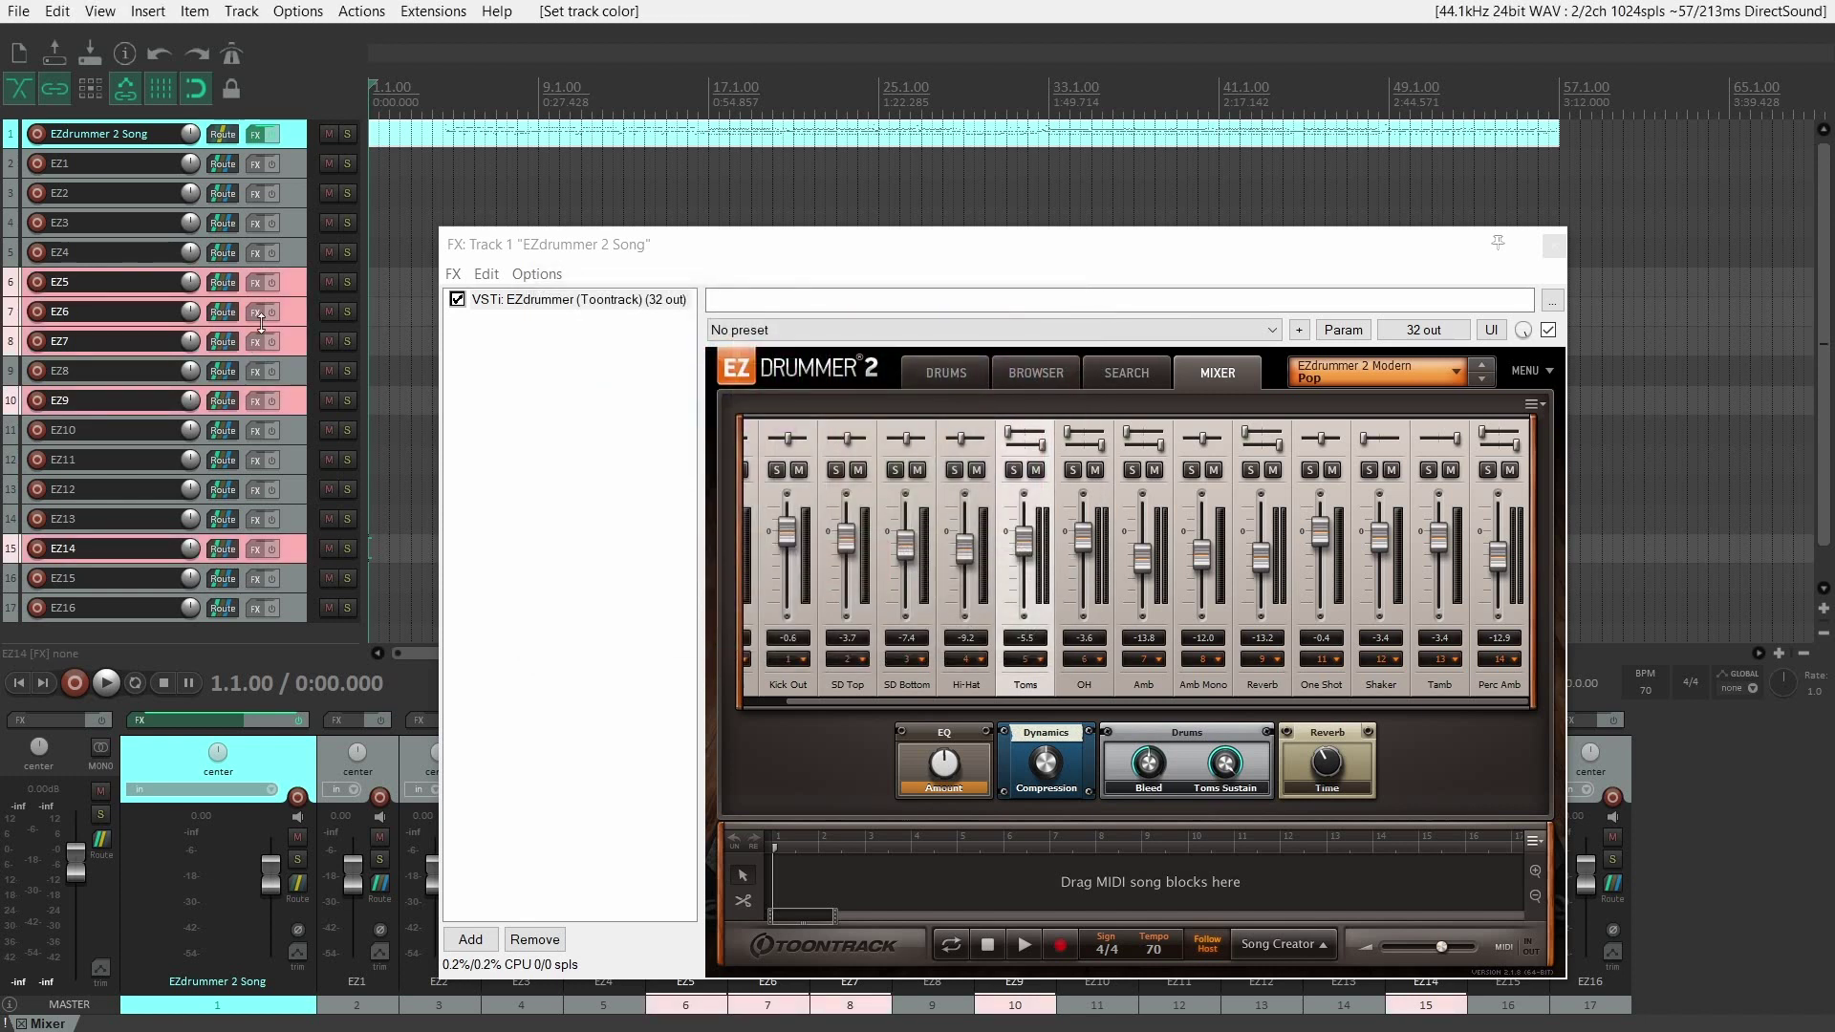
Freeze the selected light red tracks to stereo.
right_click(300, 283)
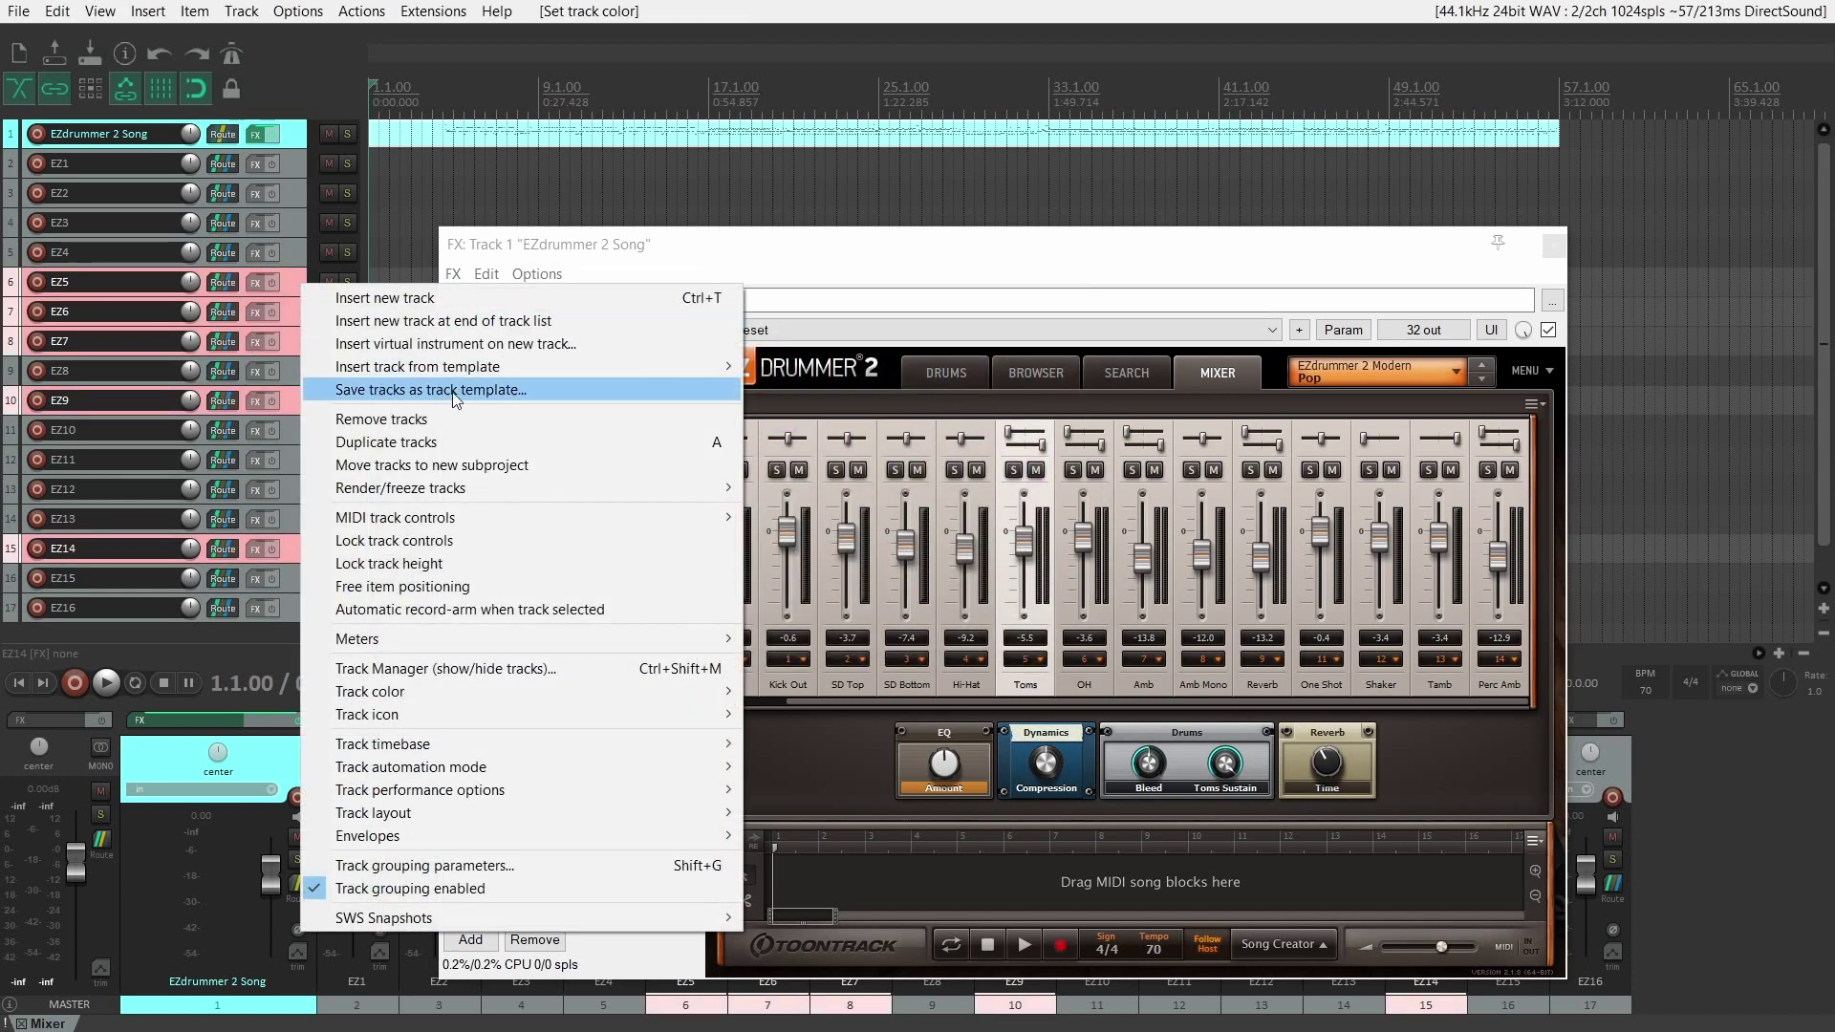
mouse_move(609, 484)
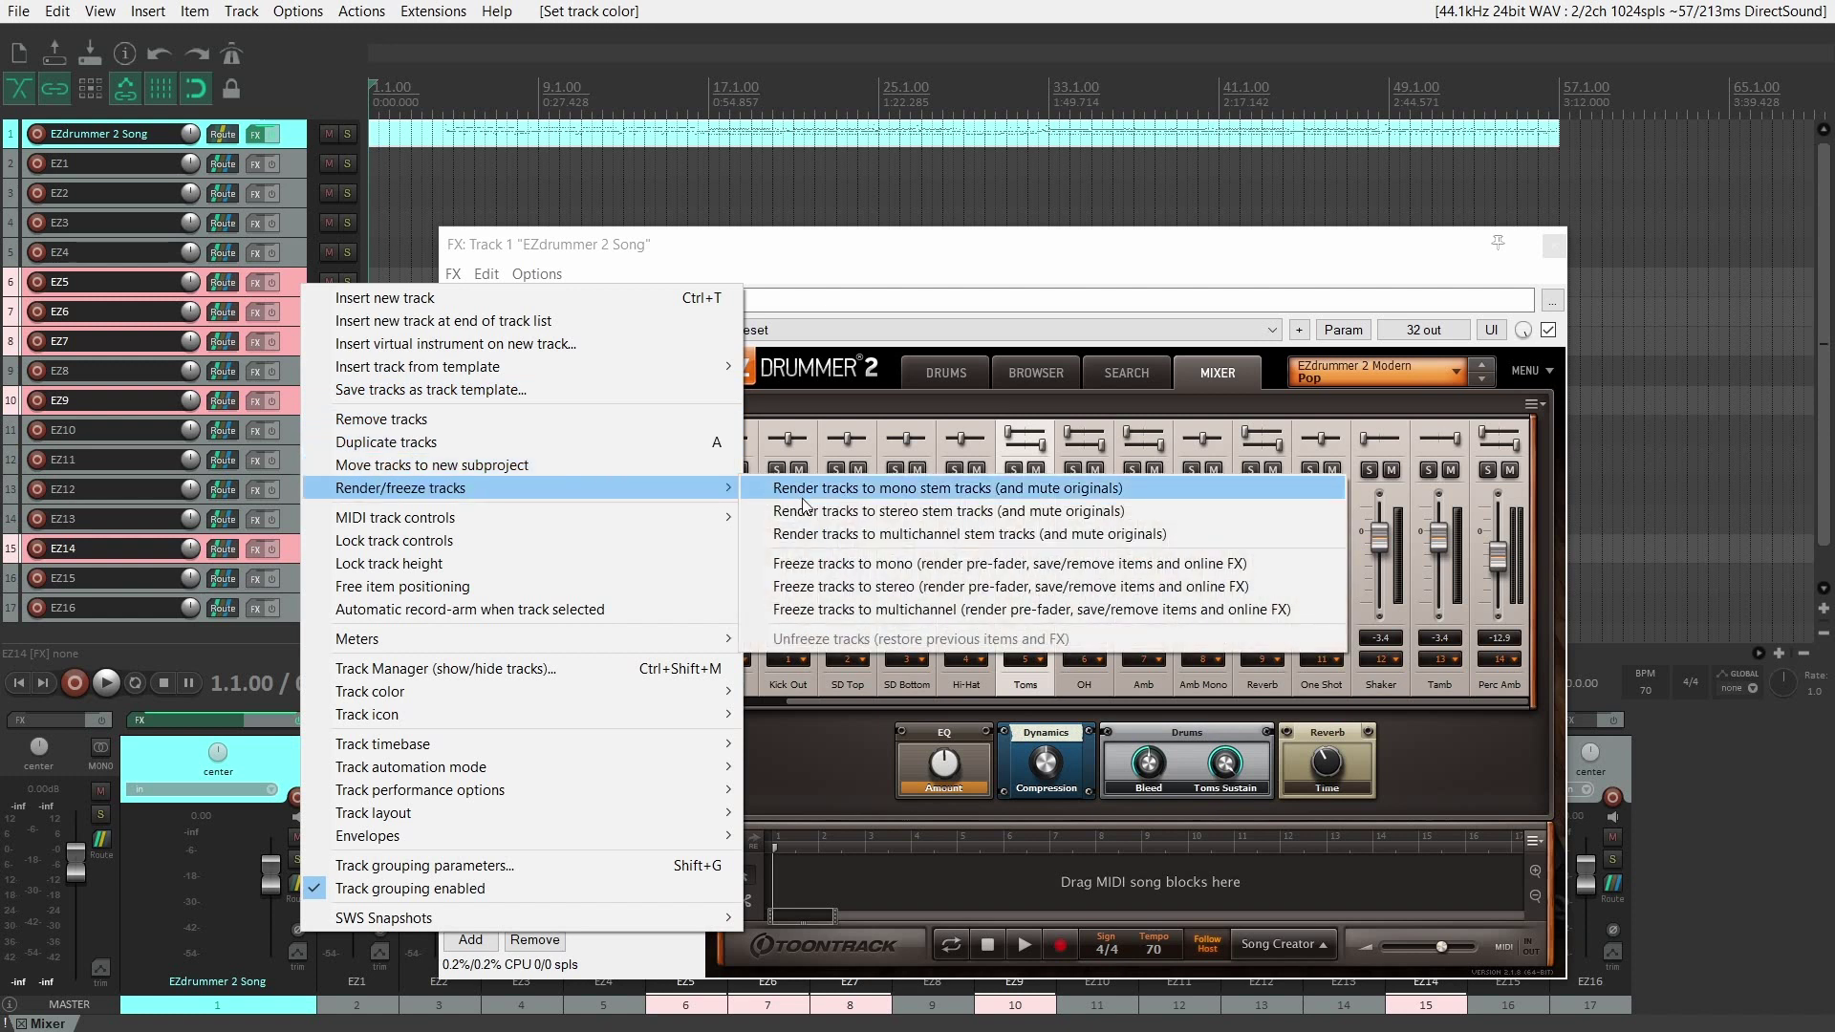
left_click(832, 587)
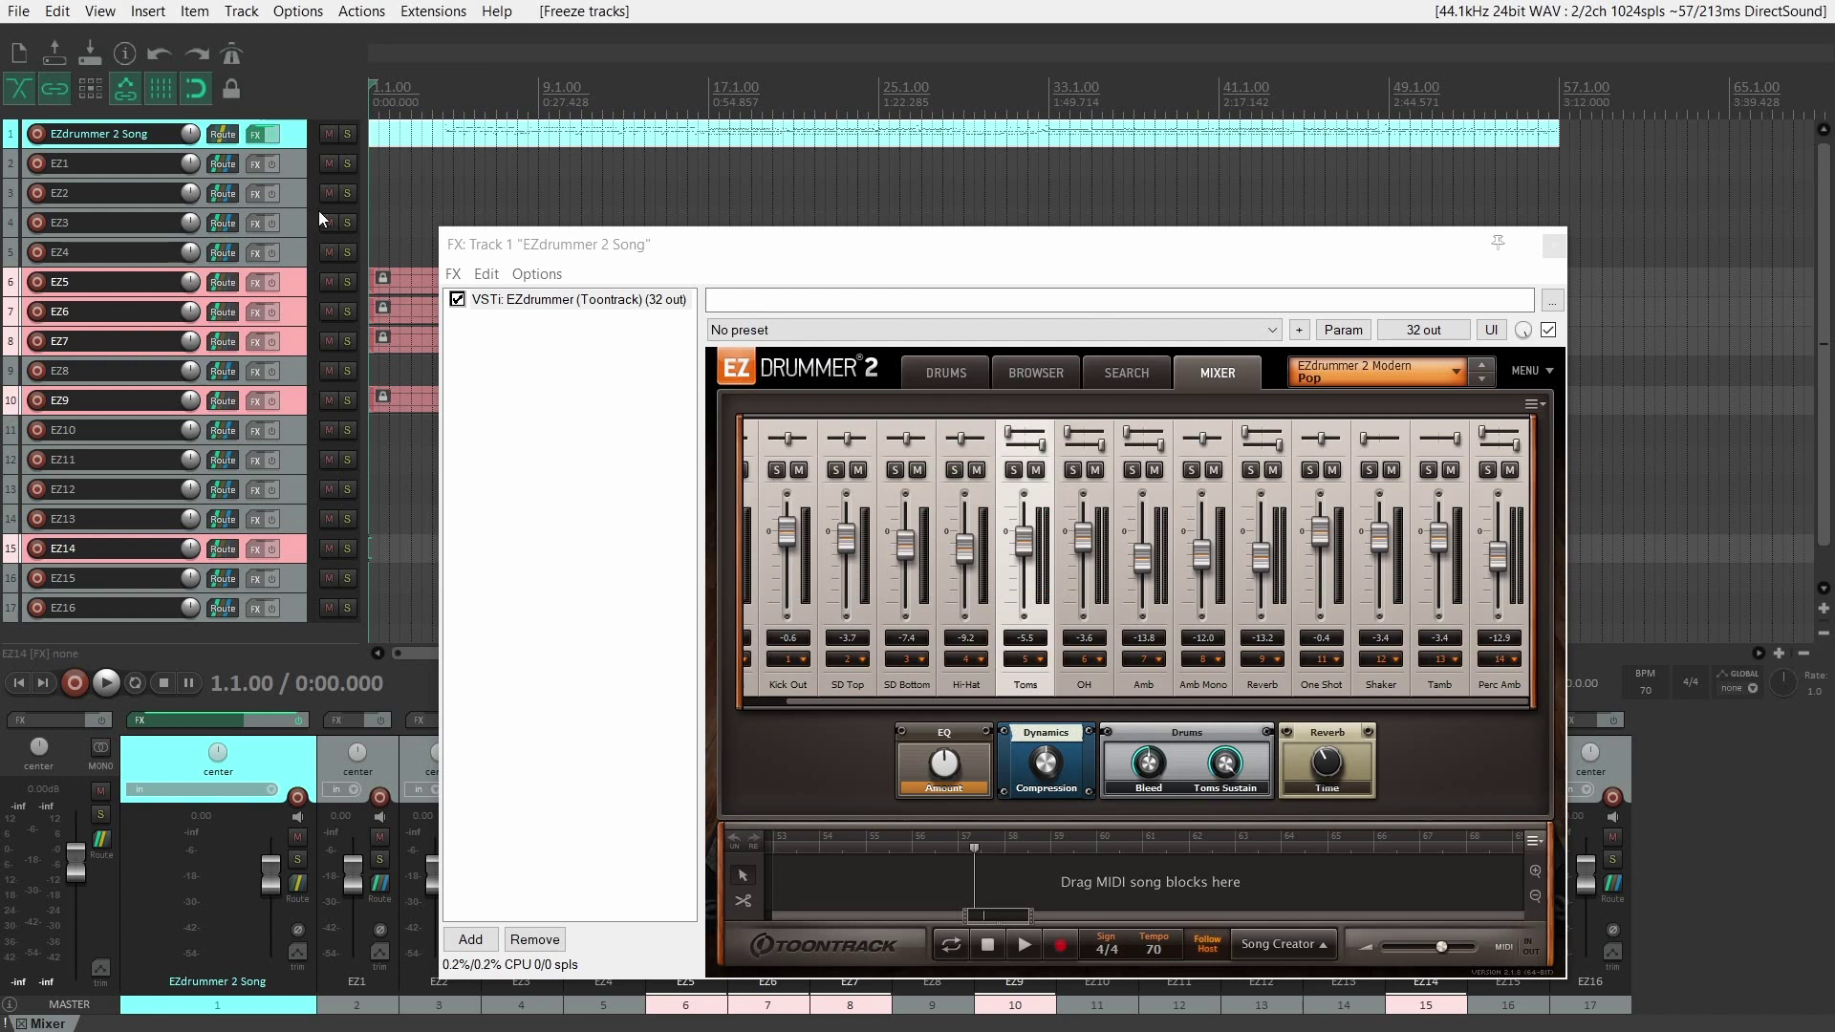
Select tracks EZ1–EZ4, EZ8, EZ10–EZ13, EZ15 and EZ16 and set their track color to light yellow (255, 255, 128).
left_click_drag(294, 160, 291, 568)
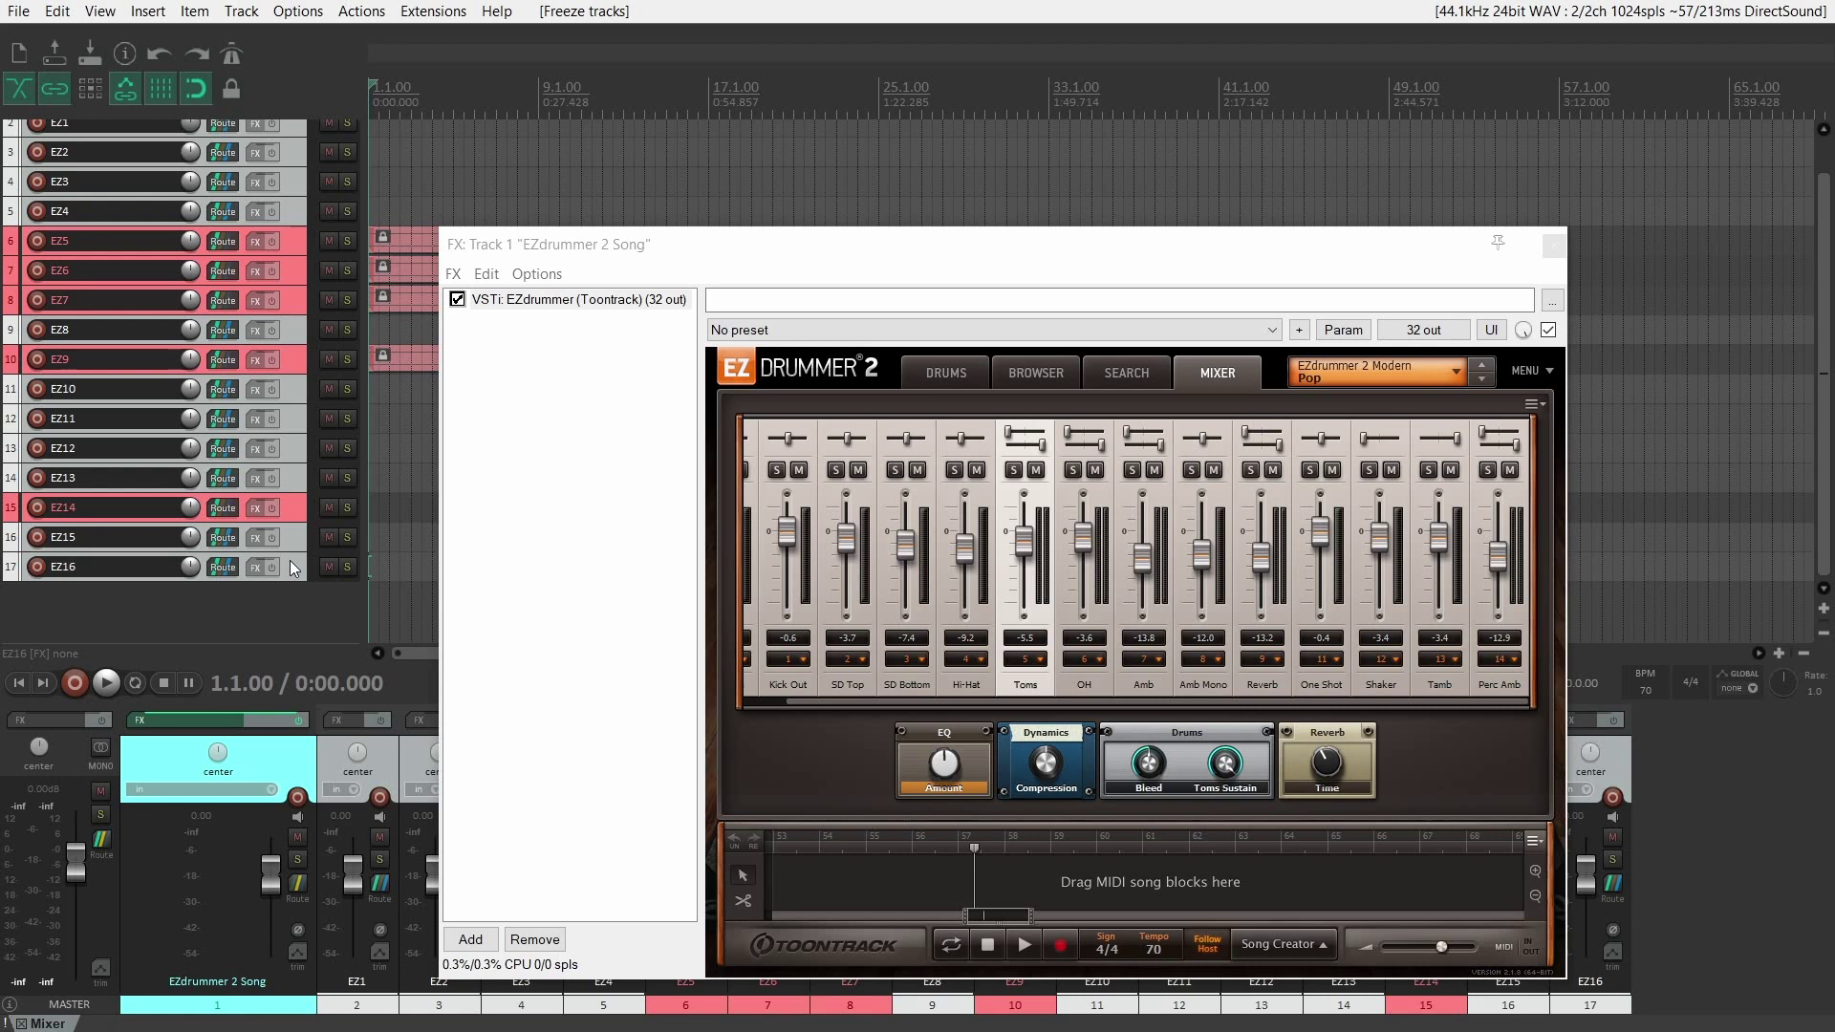
key("shift+c")
left_click(585, 348)
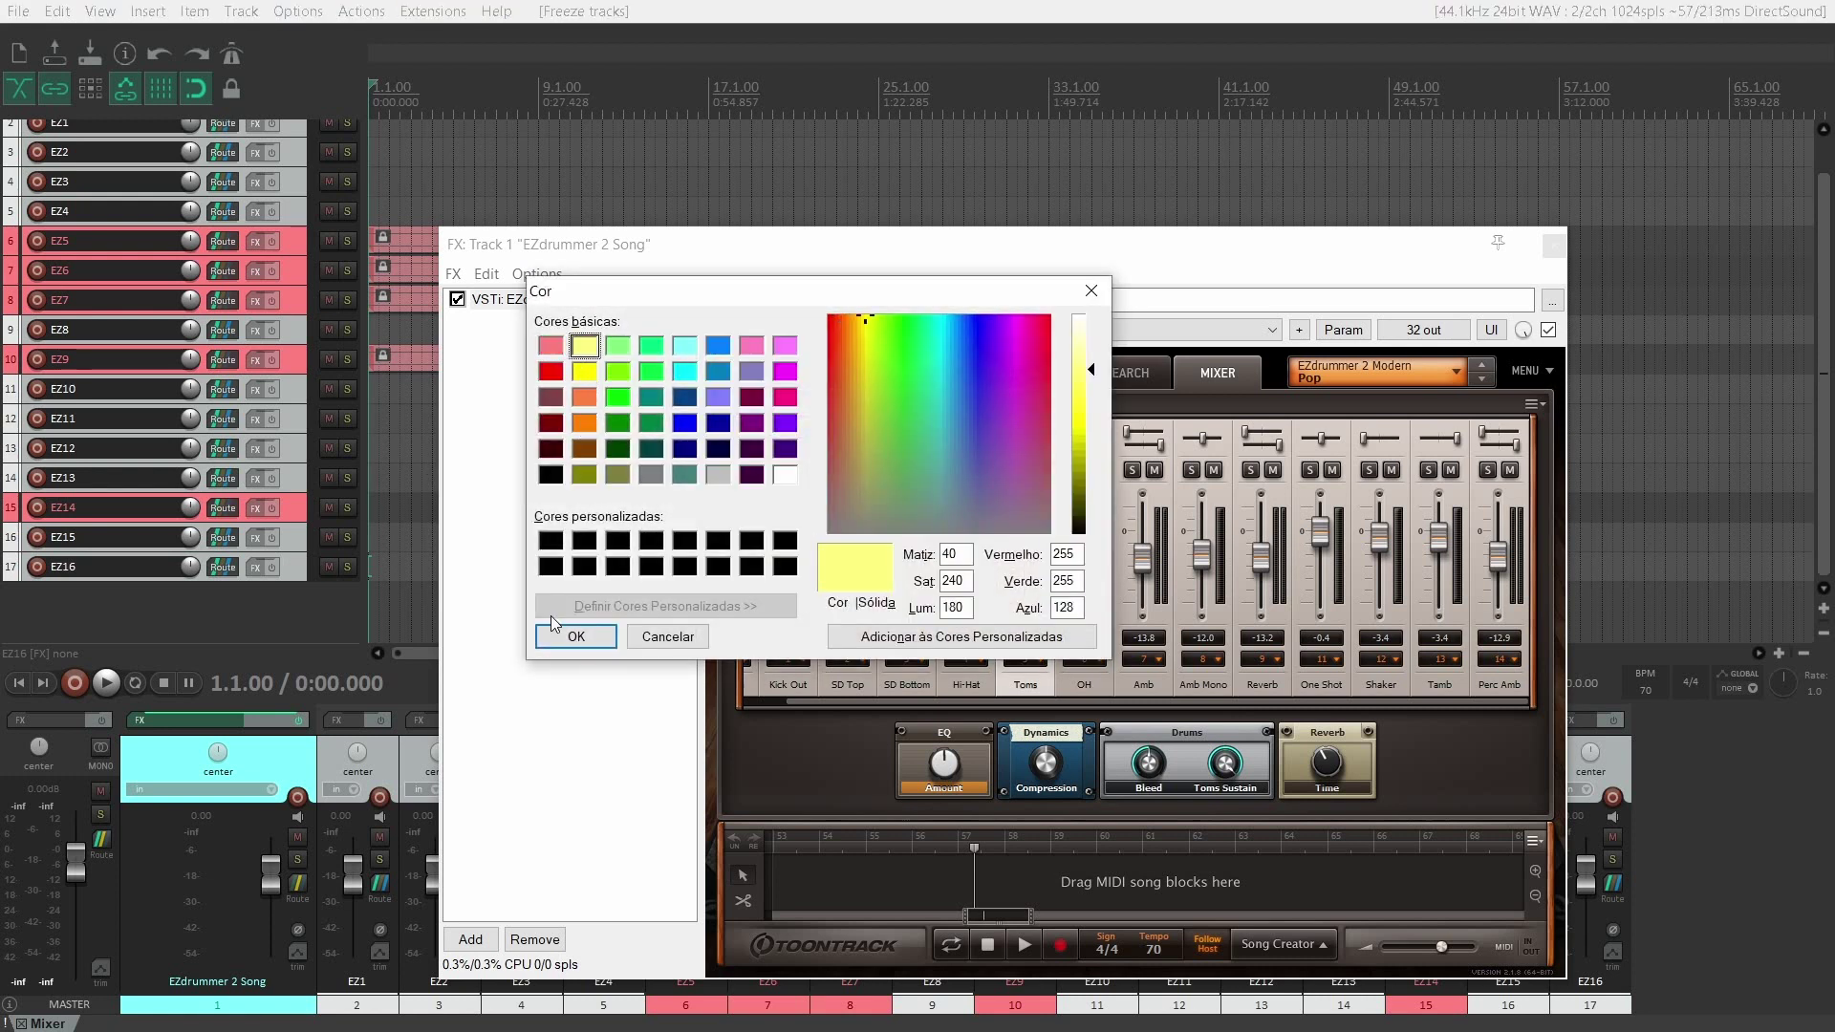
left_click(575, 636)
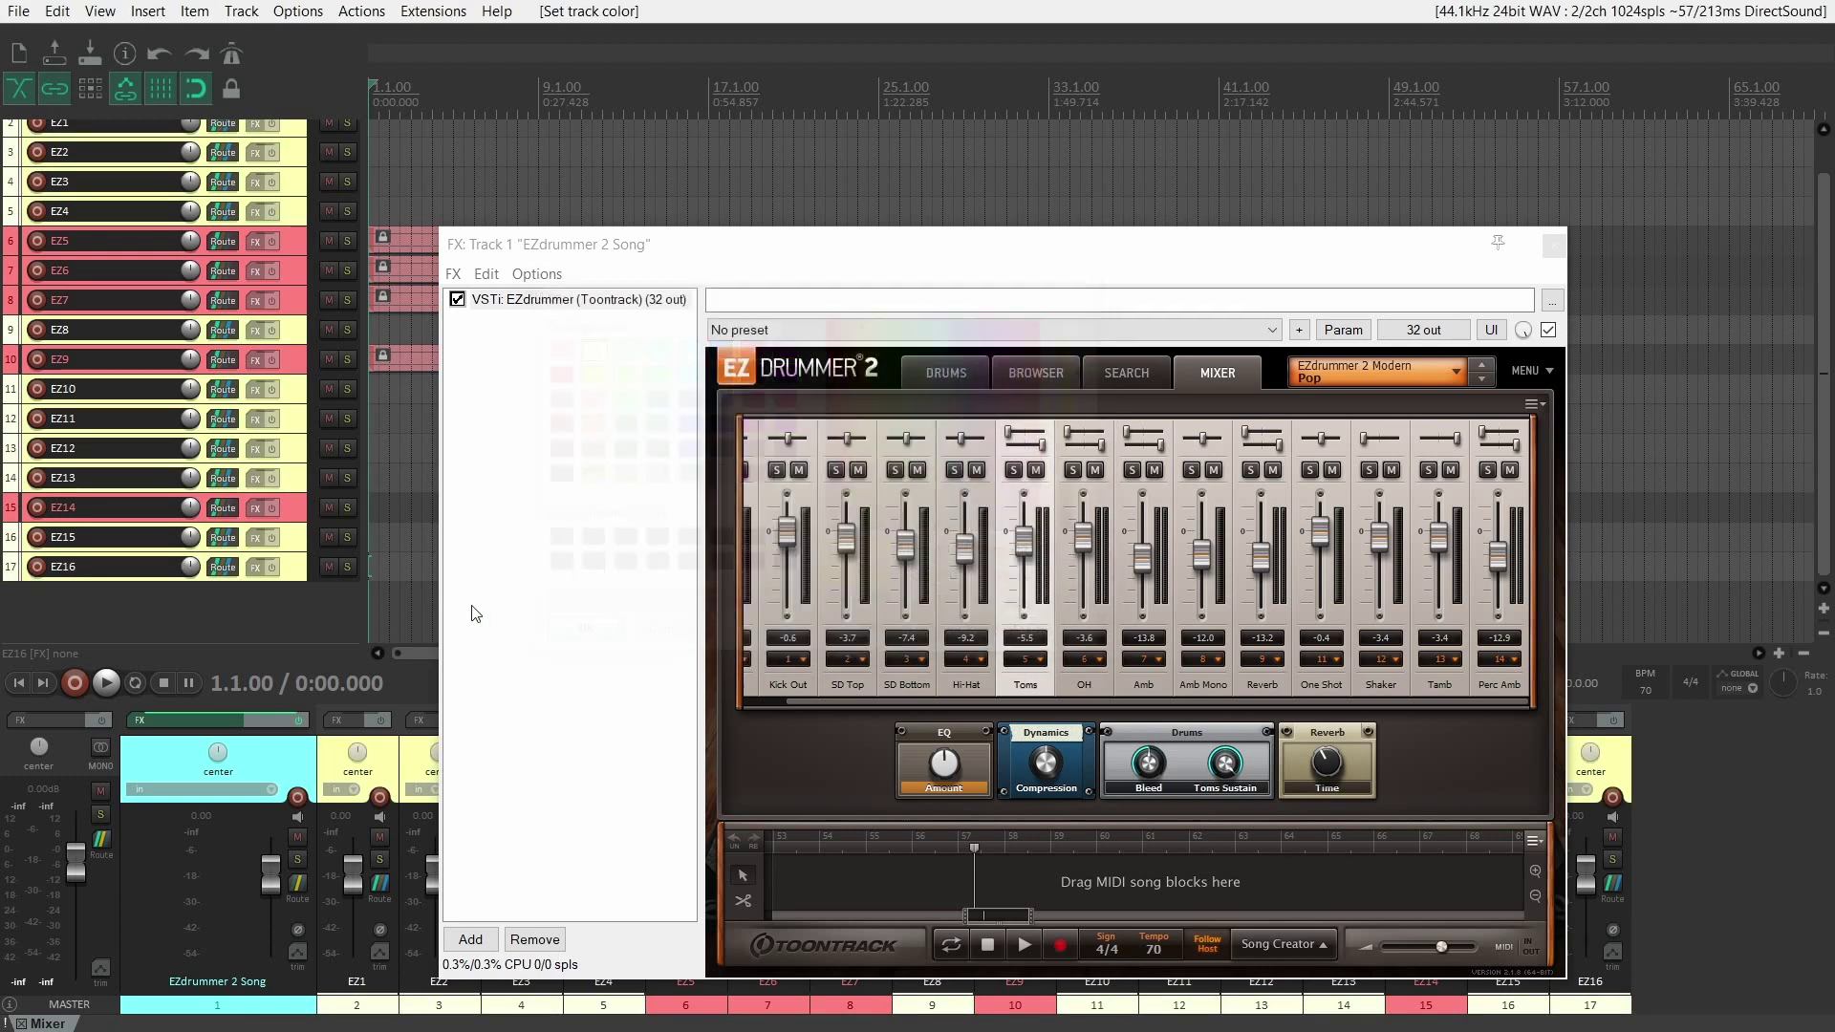
Freeze the selected light yellow tracks to mono and close the FX window of the EZdrummer track.
right_click(293, 443)
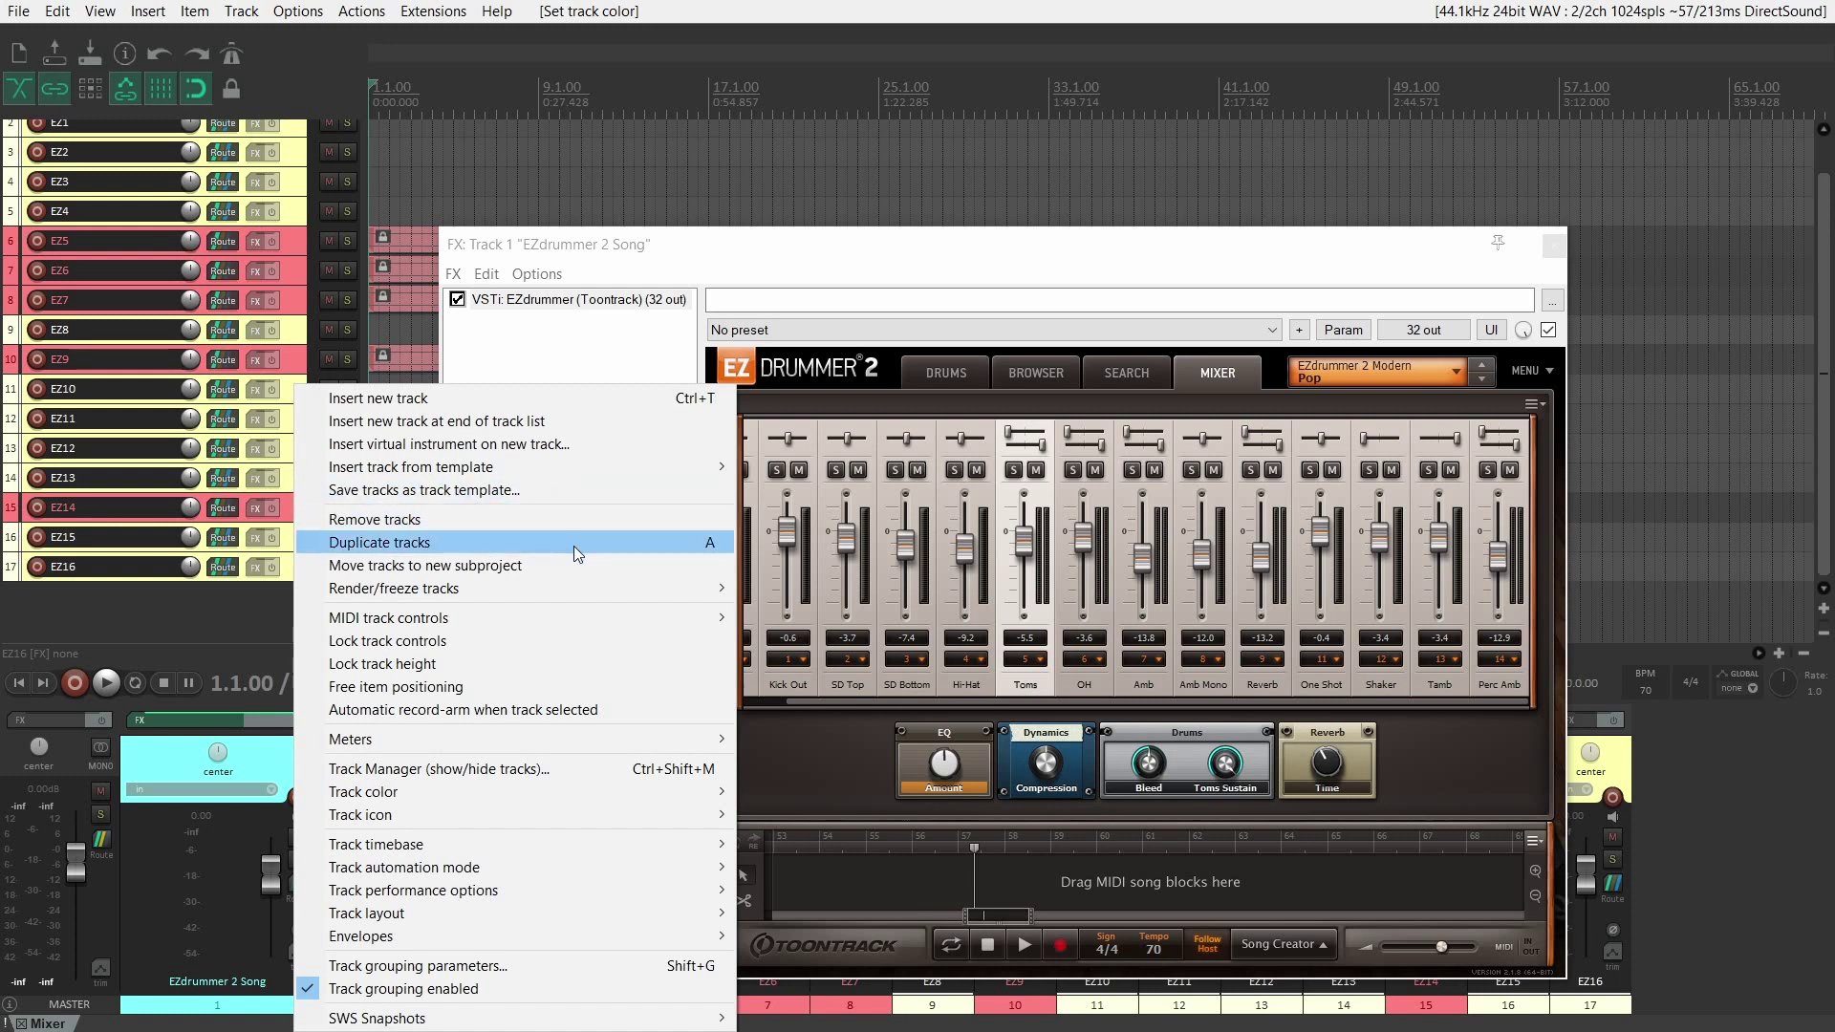
mouse_move(650, 585)
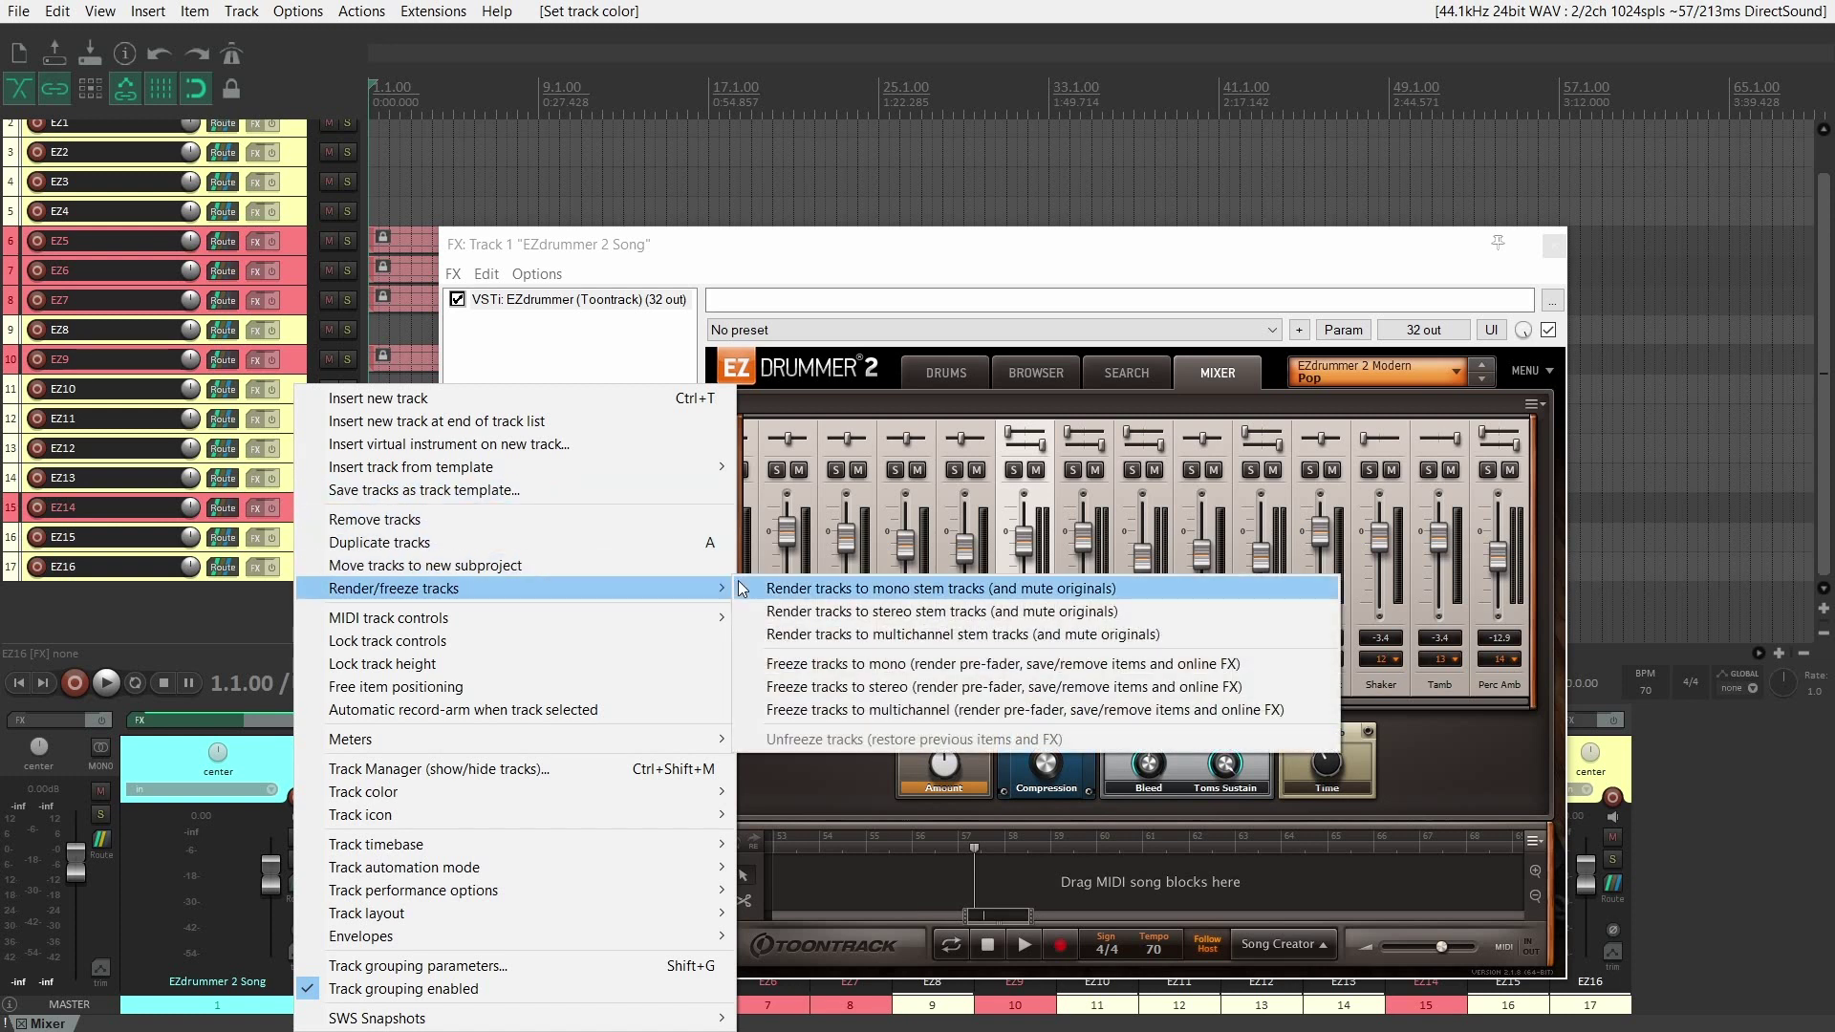
left_click(798, 663)
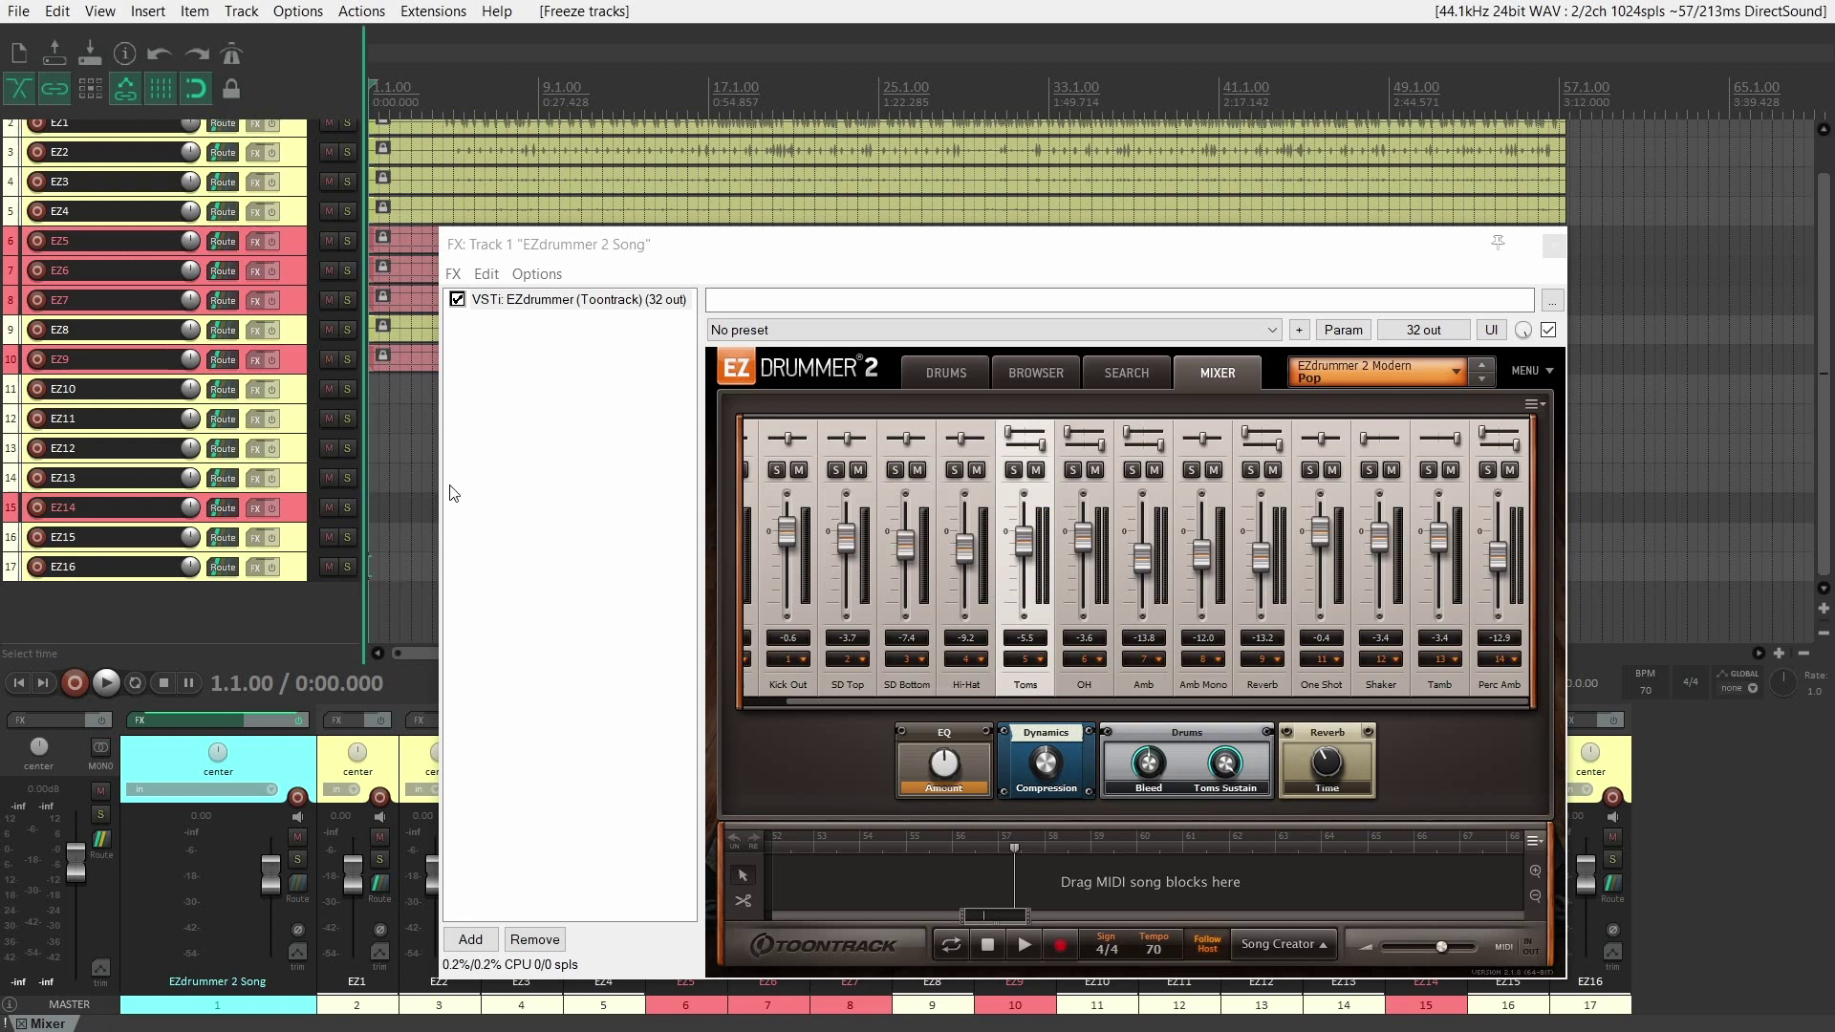
left_click(1553, 247)
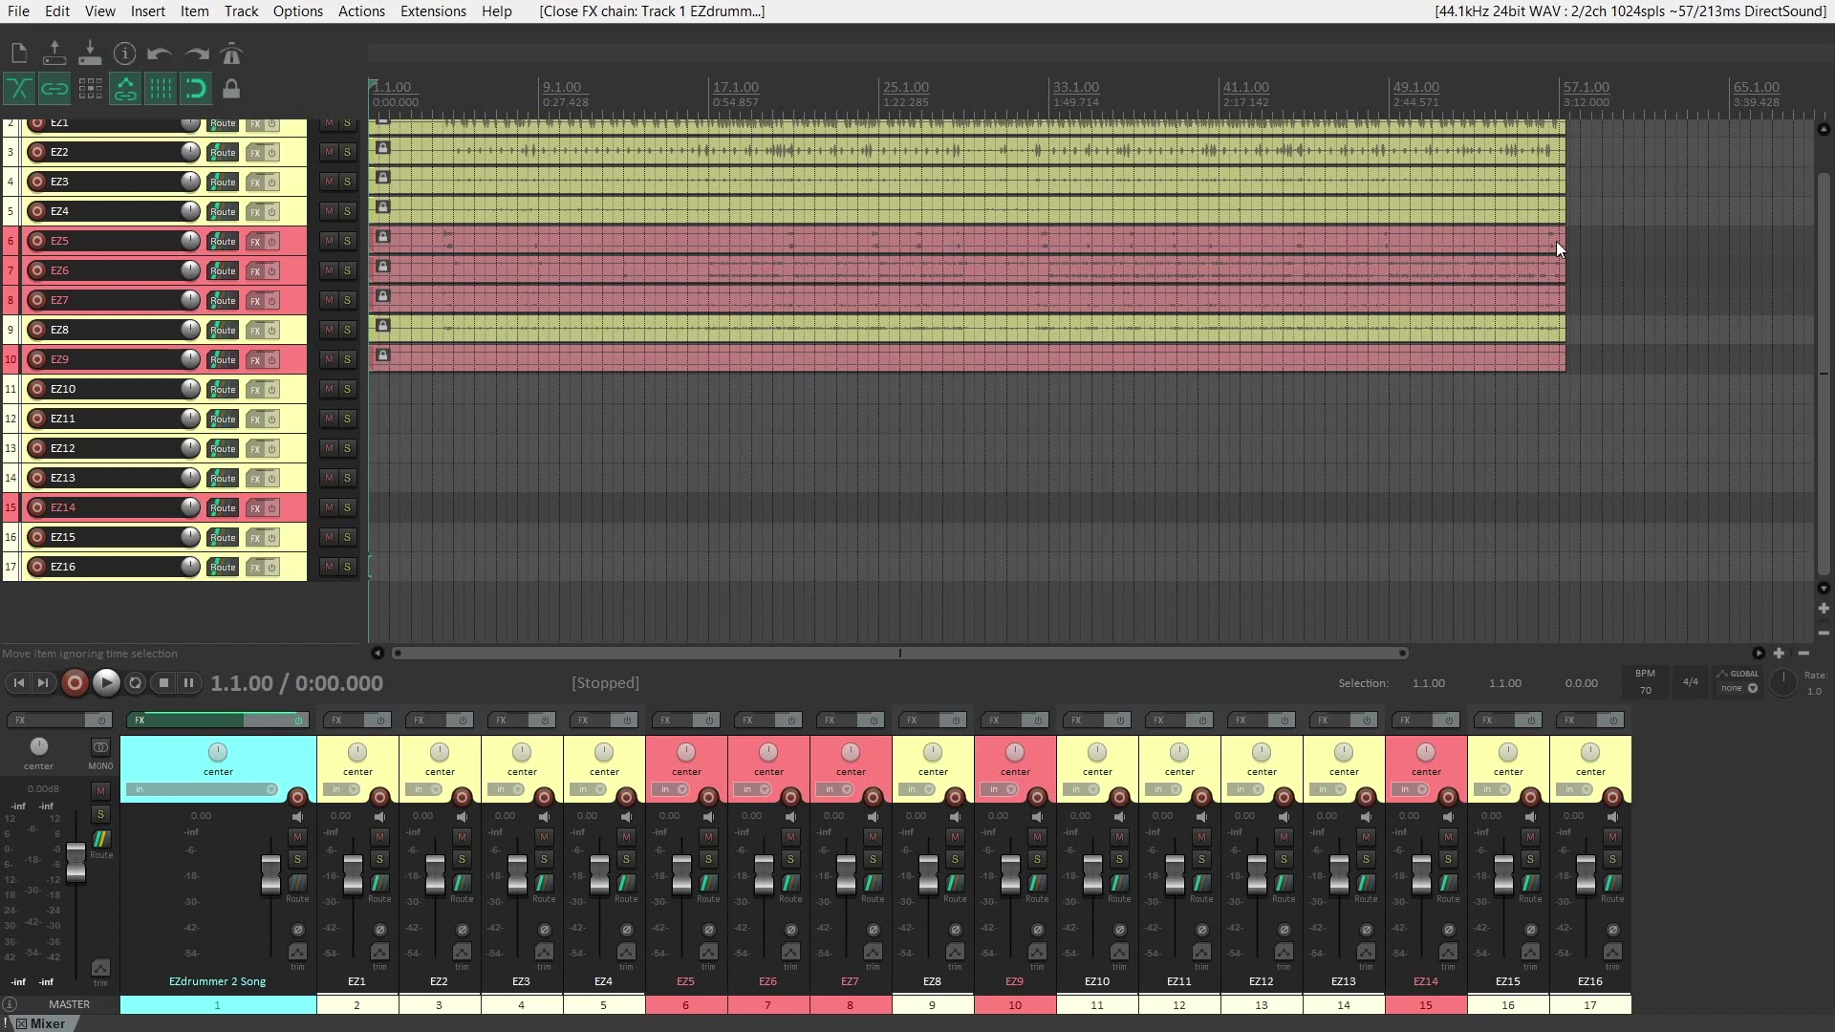
Delete the empty tracks EZ10 through EZ16 from the project.
left_click(306, 393)
left_click(299, 572, "shift")
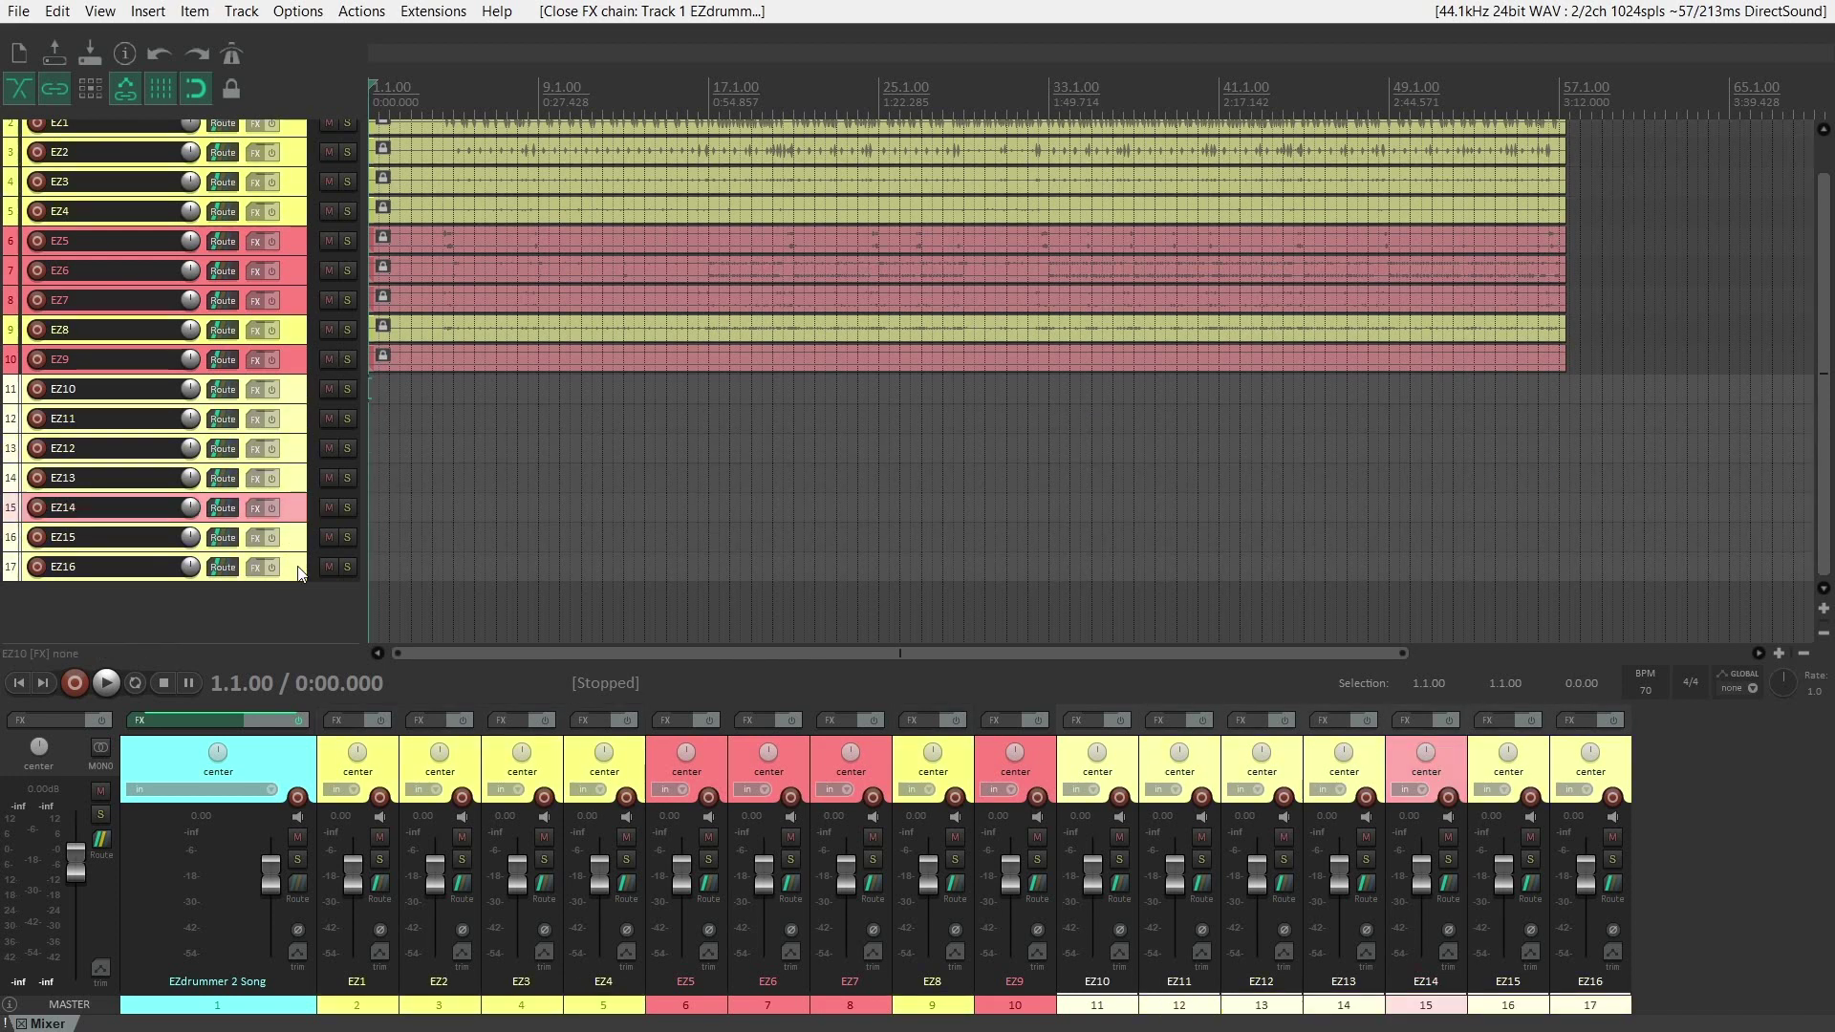
key("Delete")
Select the frozen audio items on all tracks from EZ1 to EZ9 and unlock them together.
key("Page_Up")
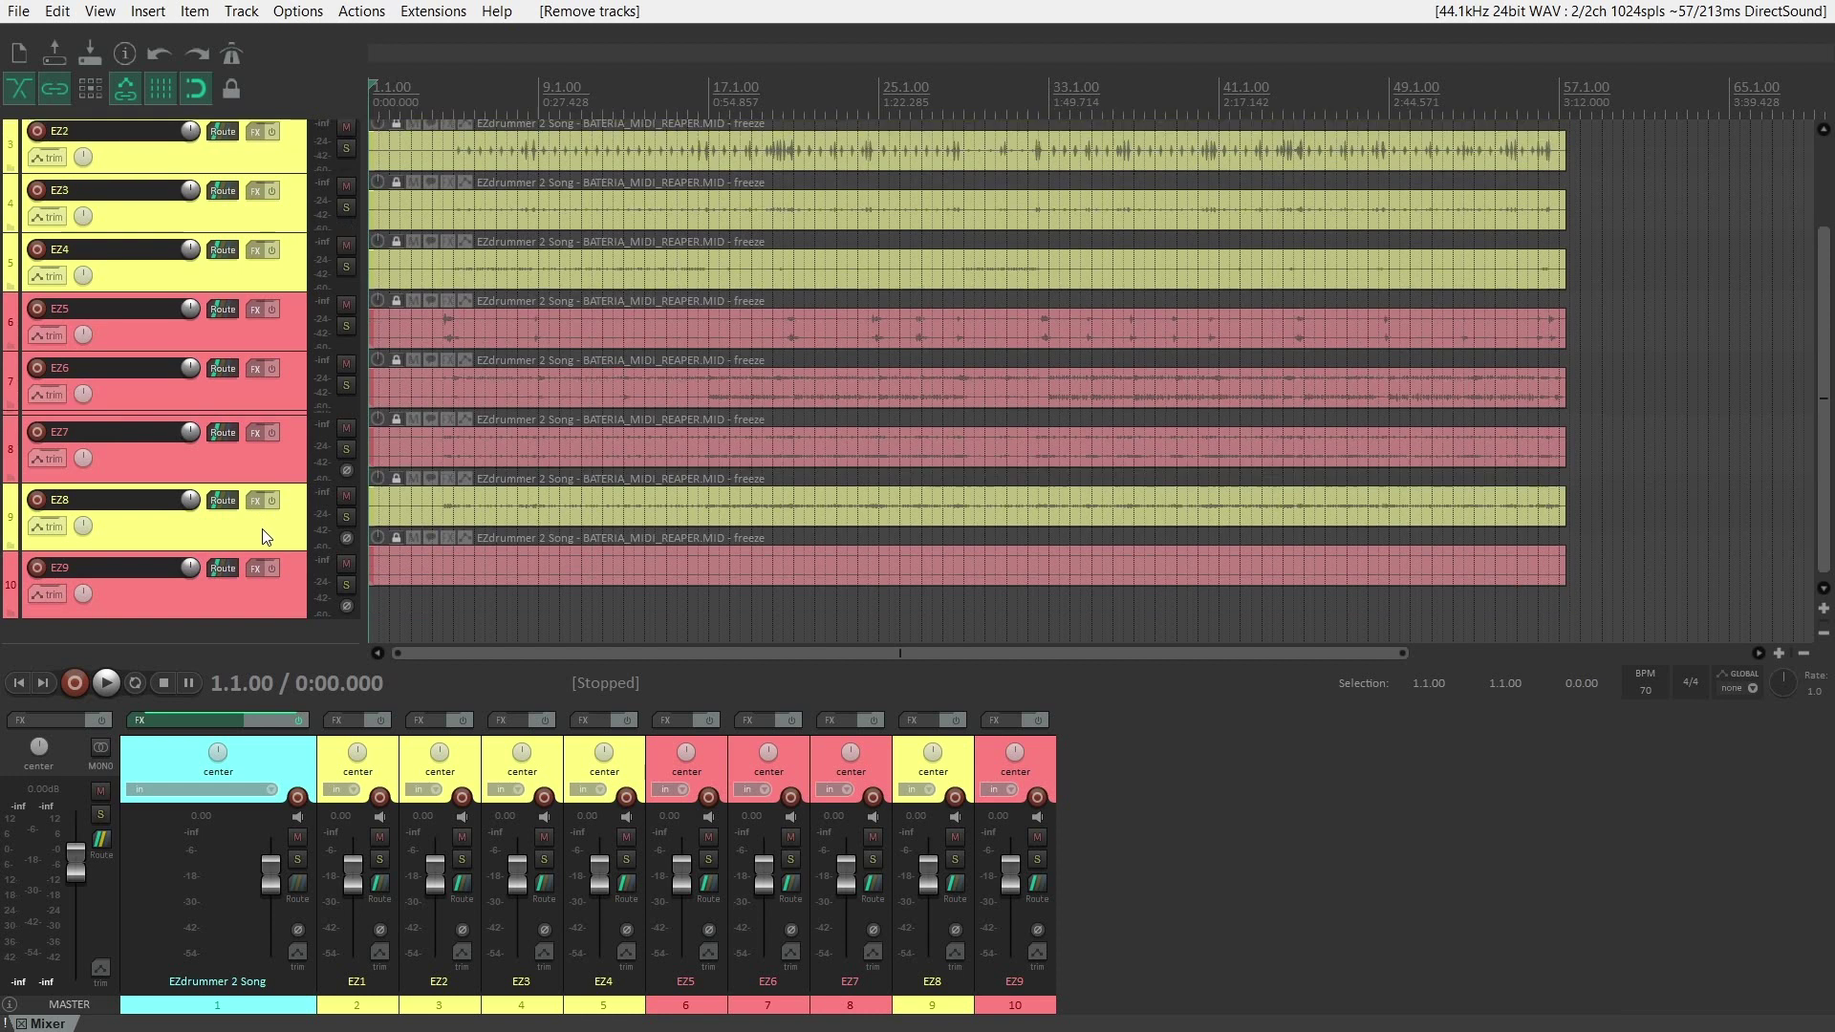
key("Page_Down")
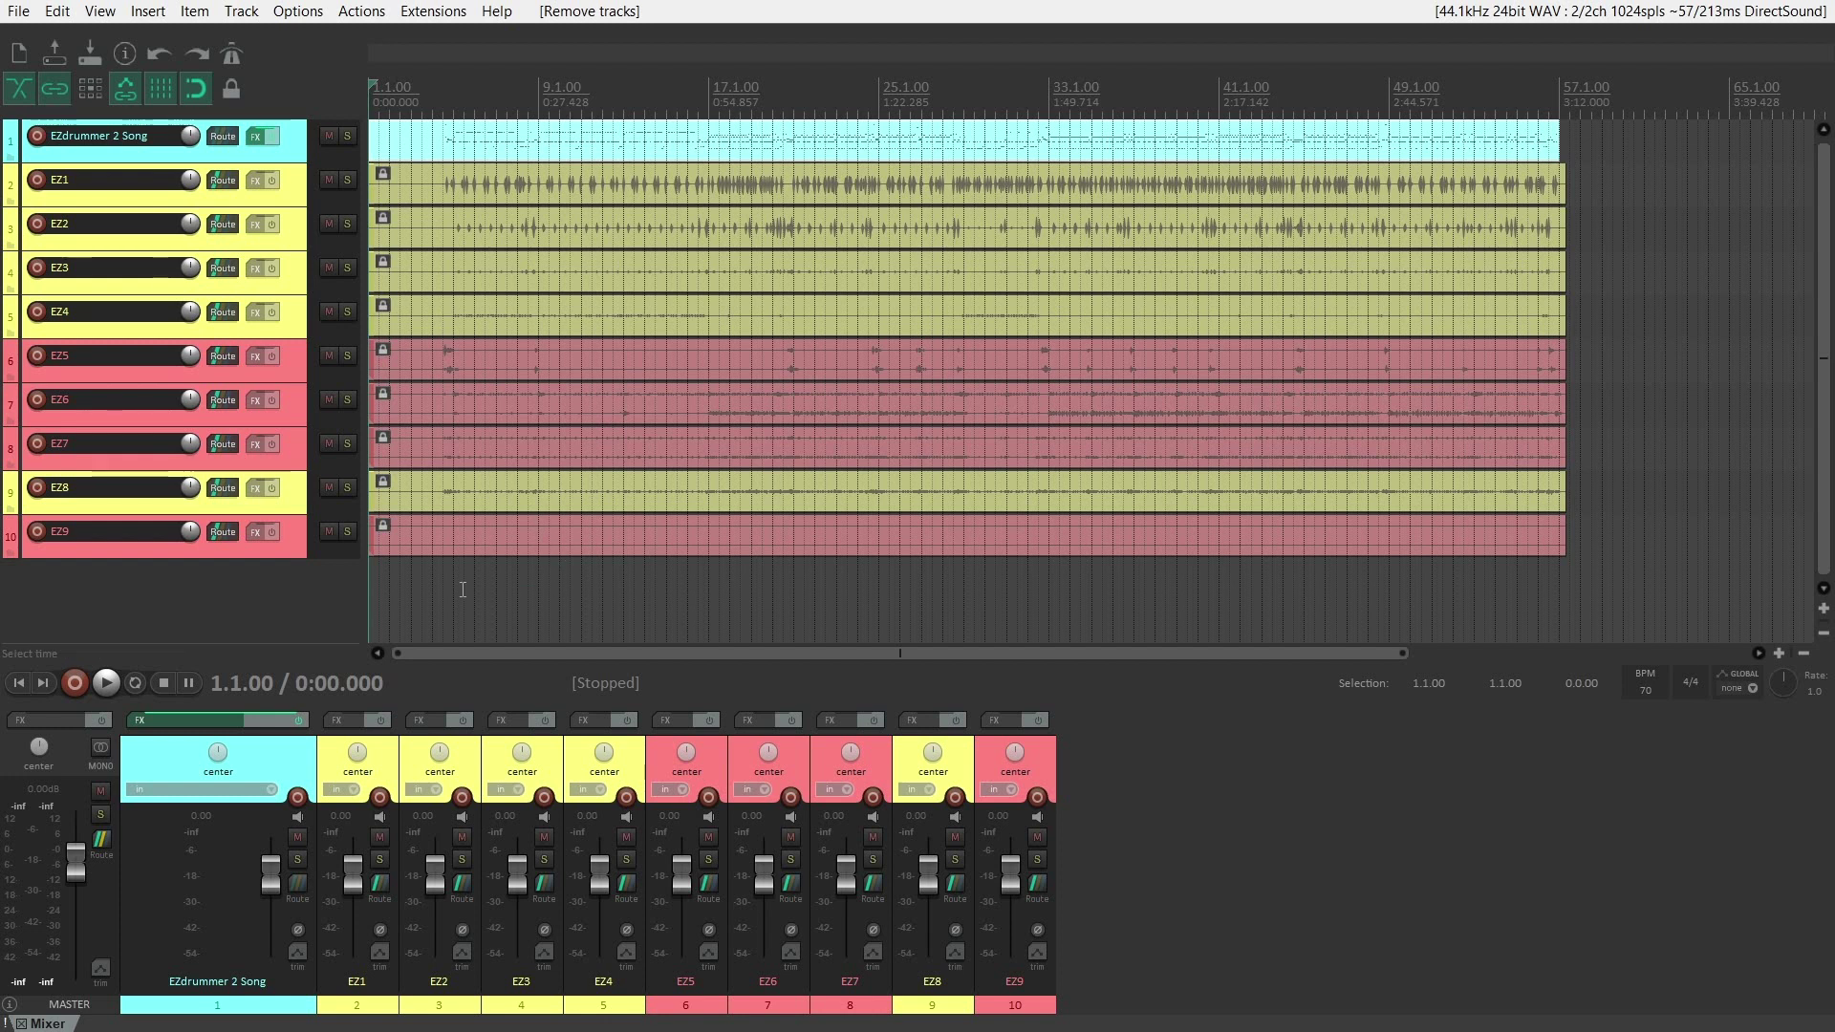
left_click_drag(501, 581, 411, 193)
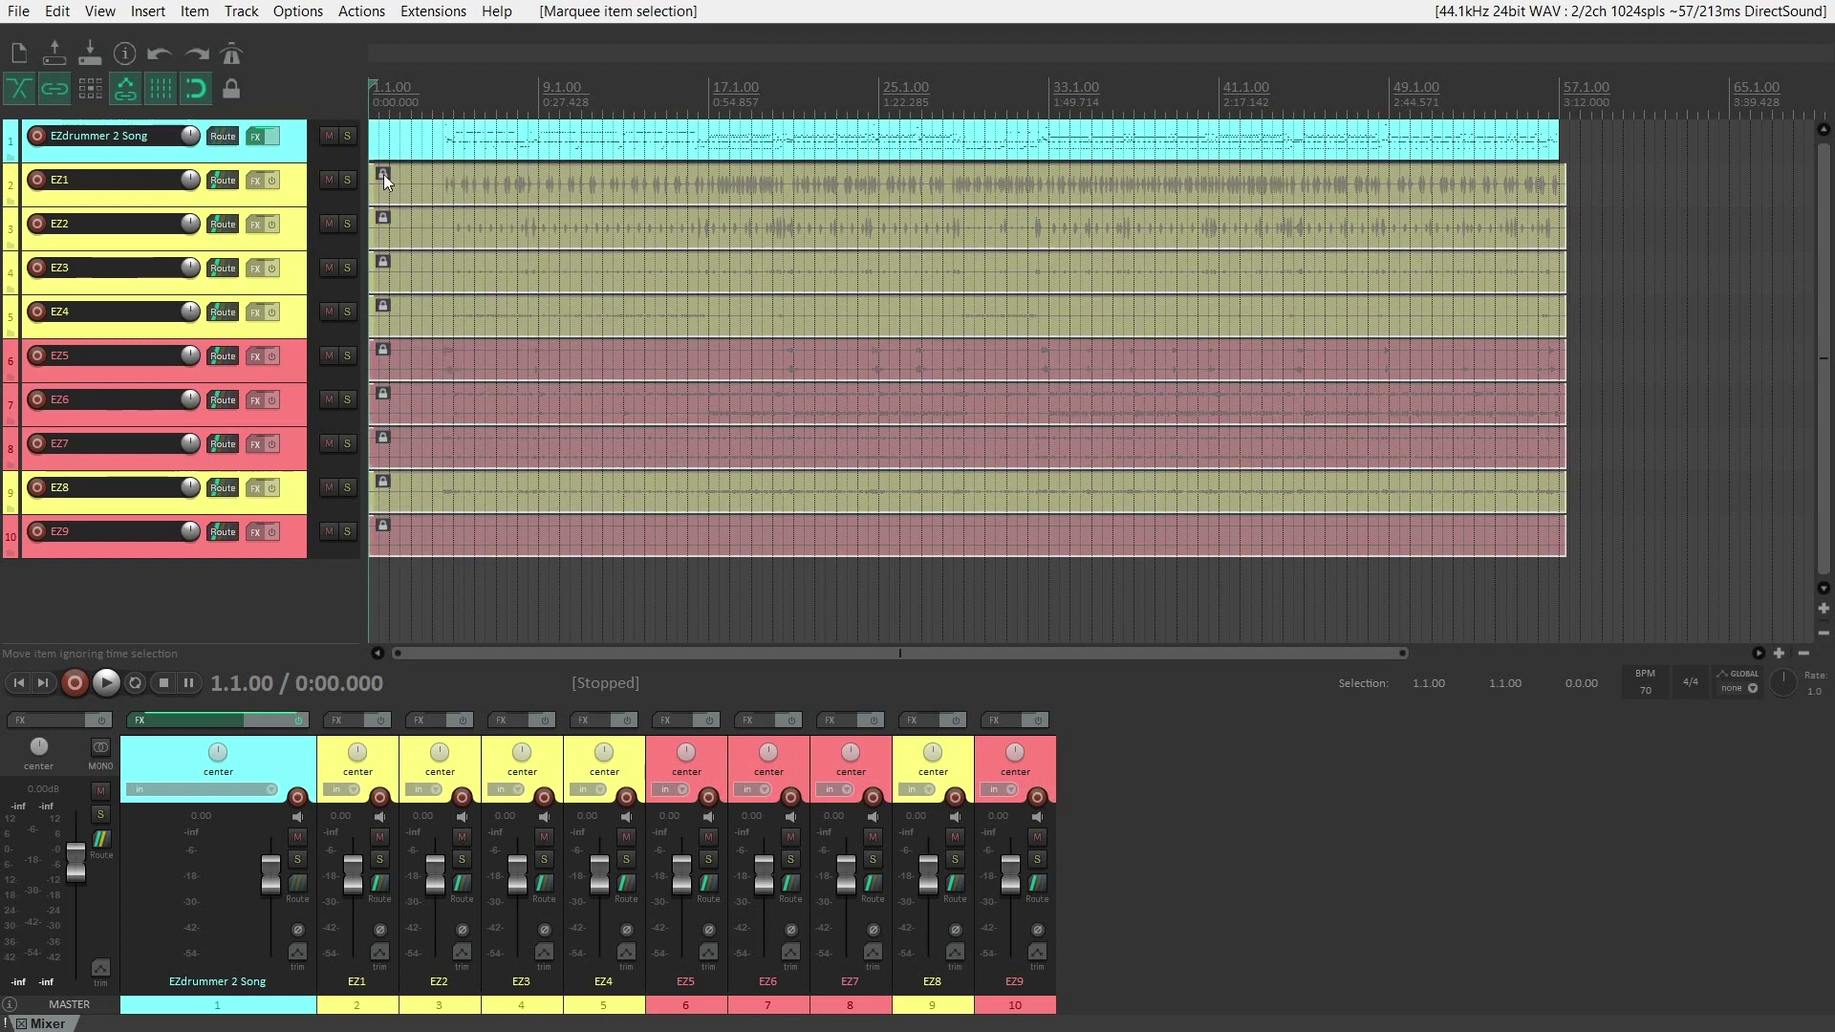
left_click(382, 174)
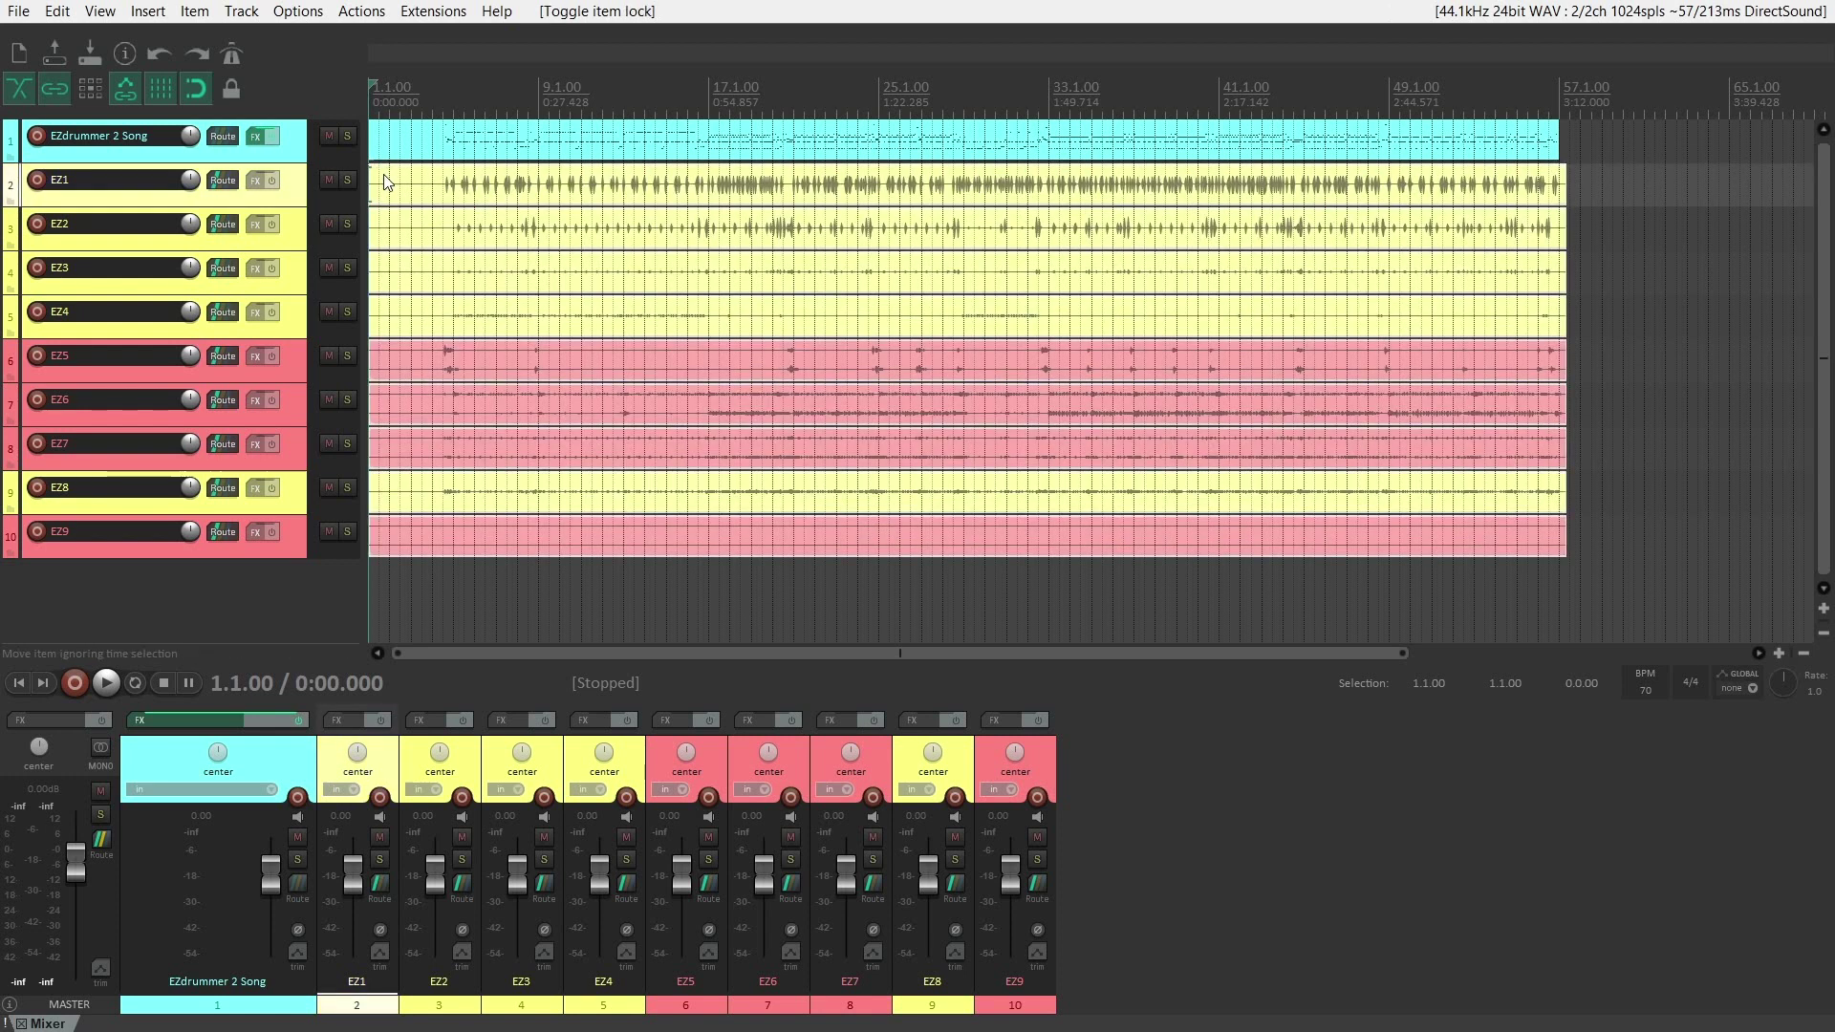
Delete the EZdrummer 2 Song source track, leaving only the frozen drum tracks.
left_click(304, 144)
key("Delete")
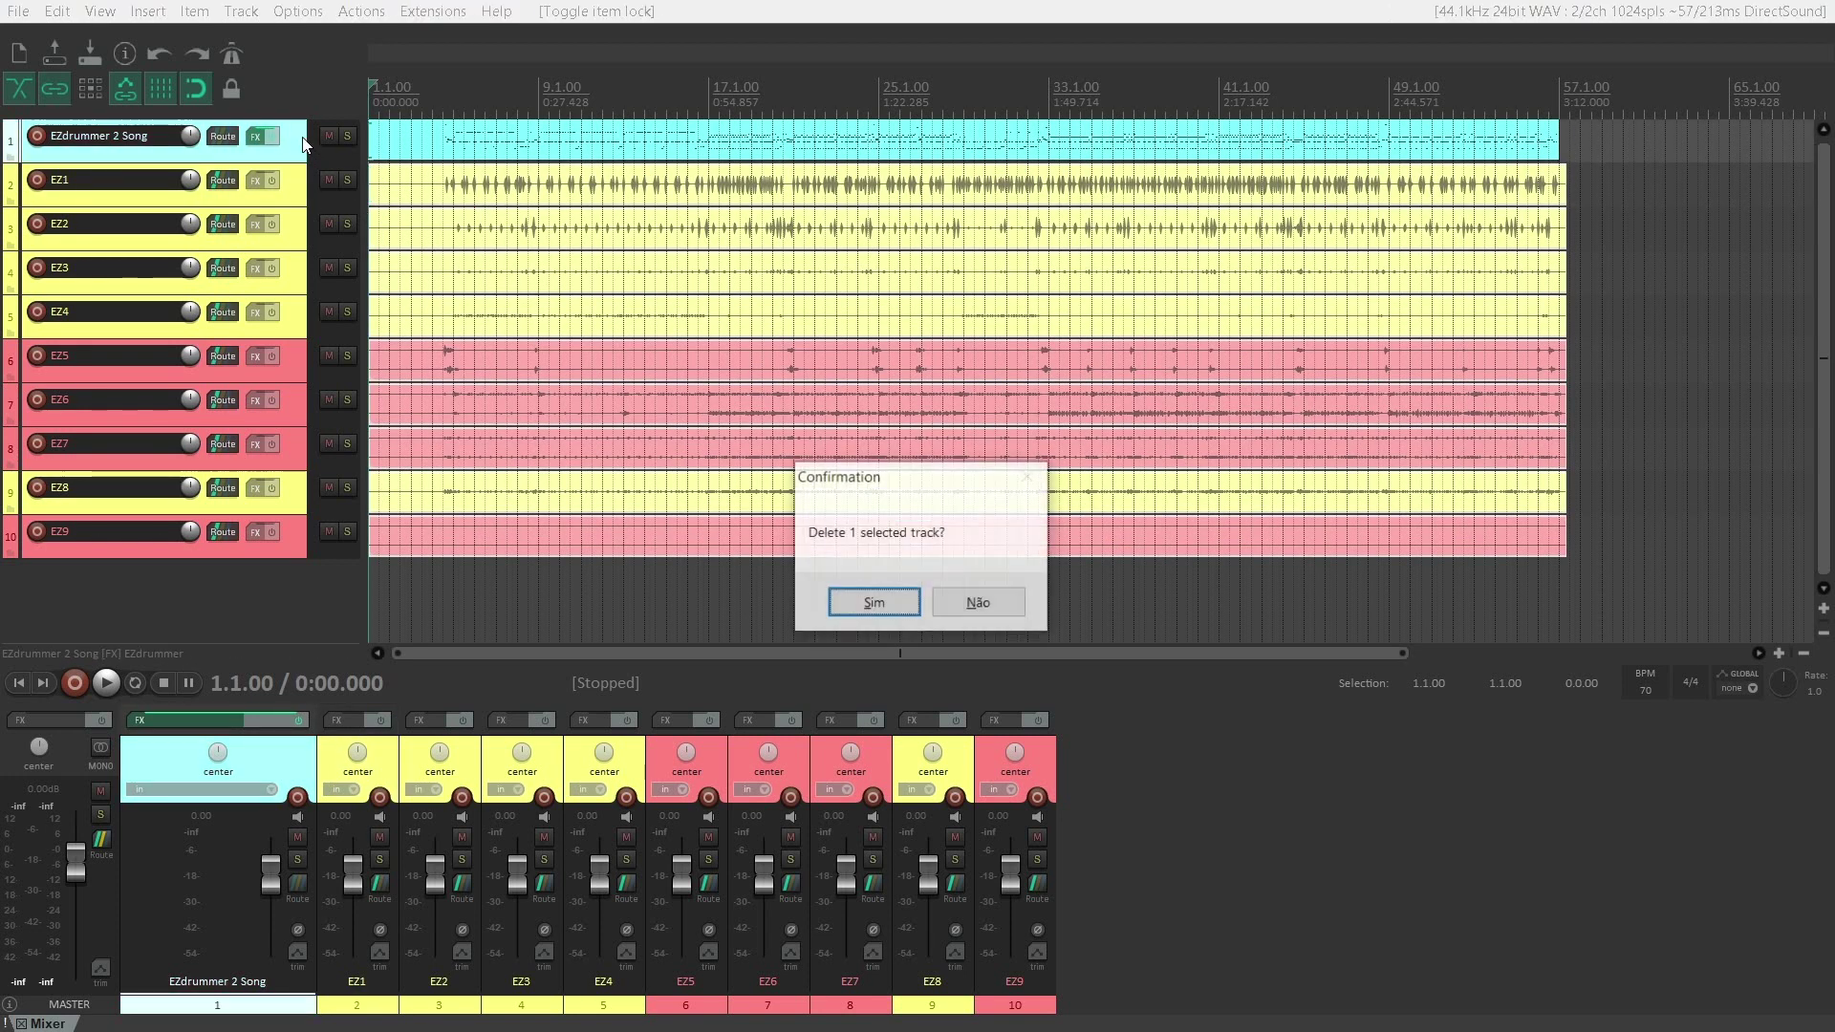
left_click(873, 601)
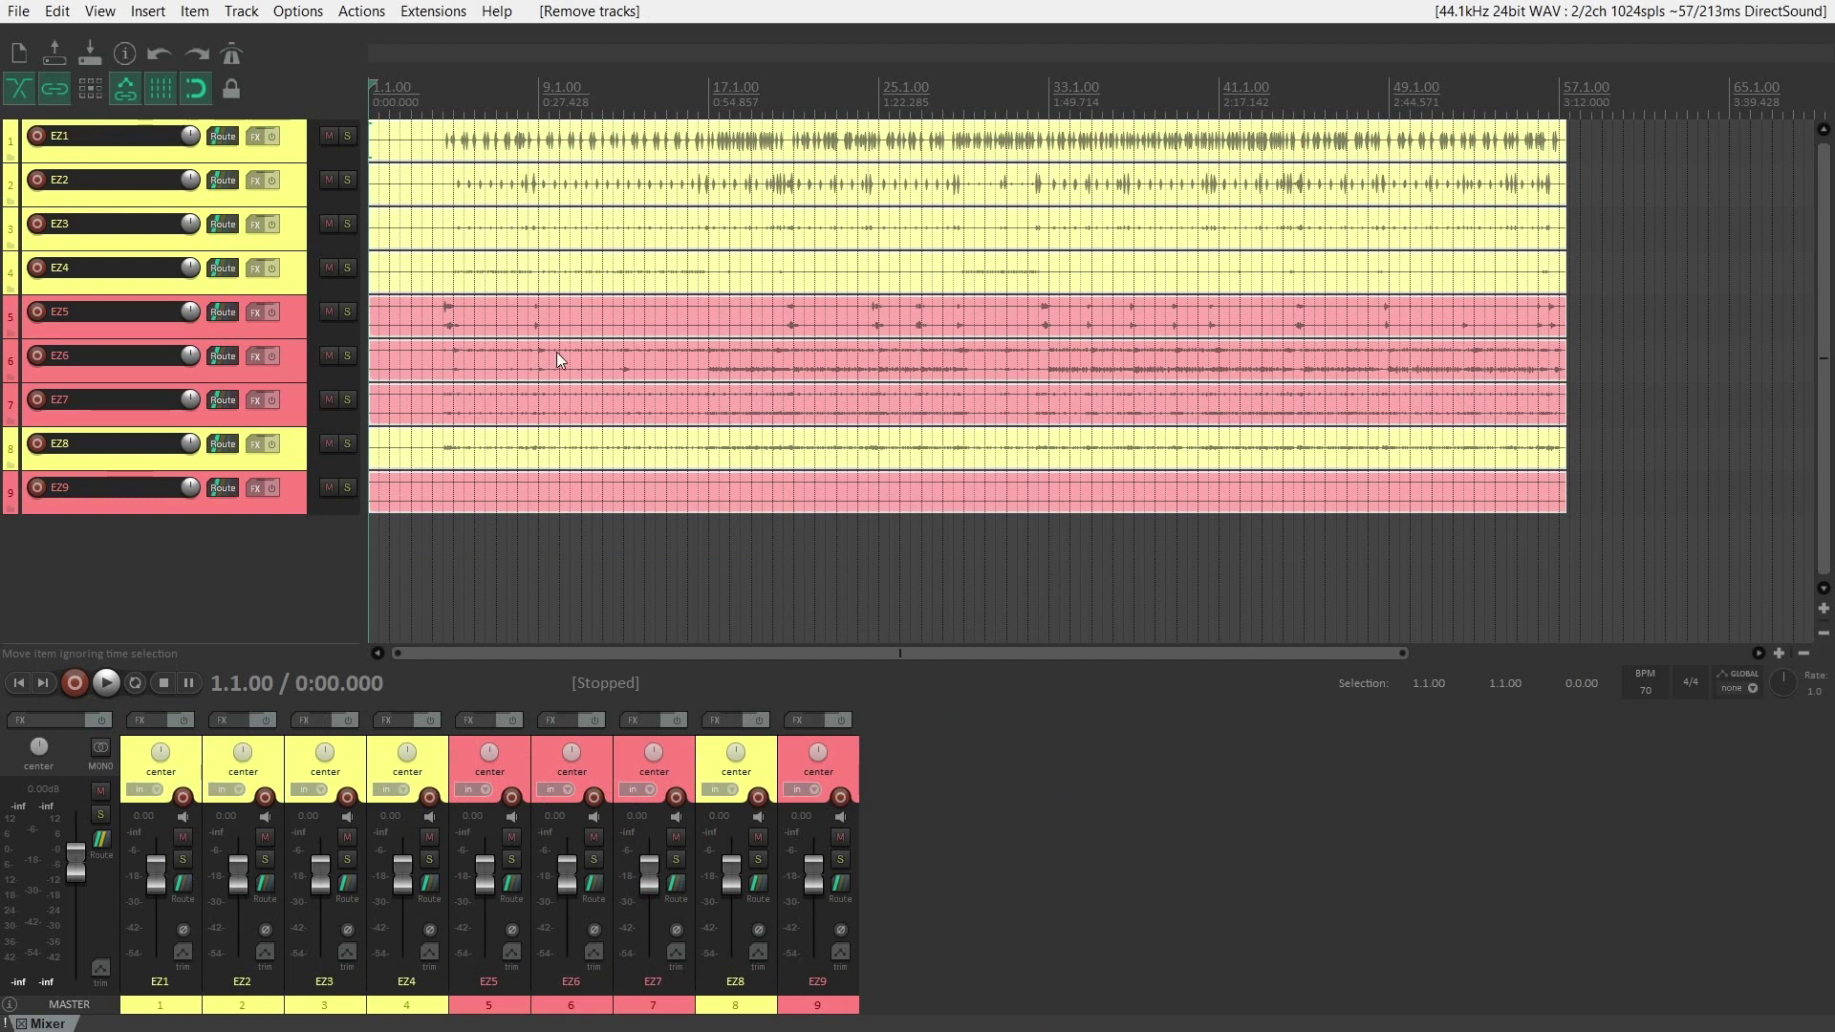
Play the frozen drum tracks from about bar 16 to check the audio by ear, and stop playback.
left_click(697, 105)
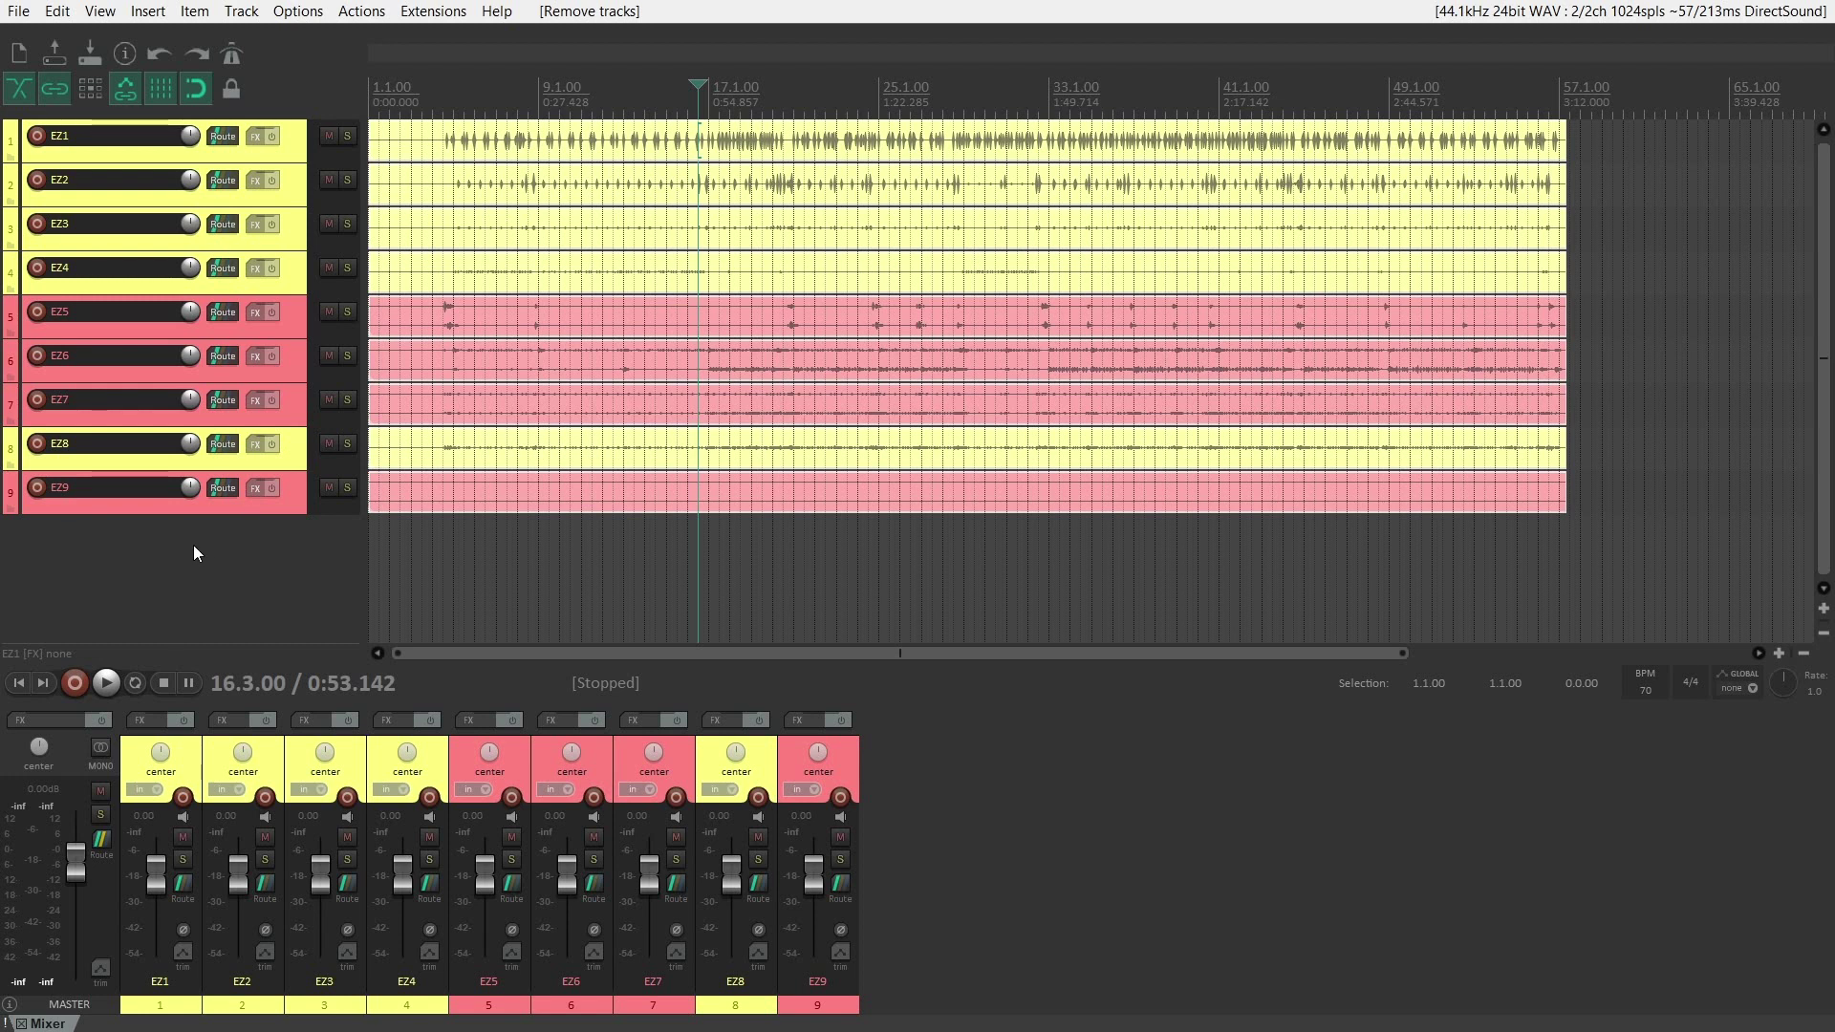
key("space")
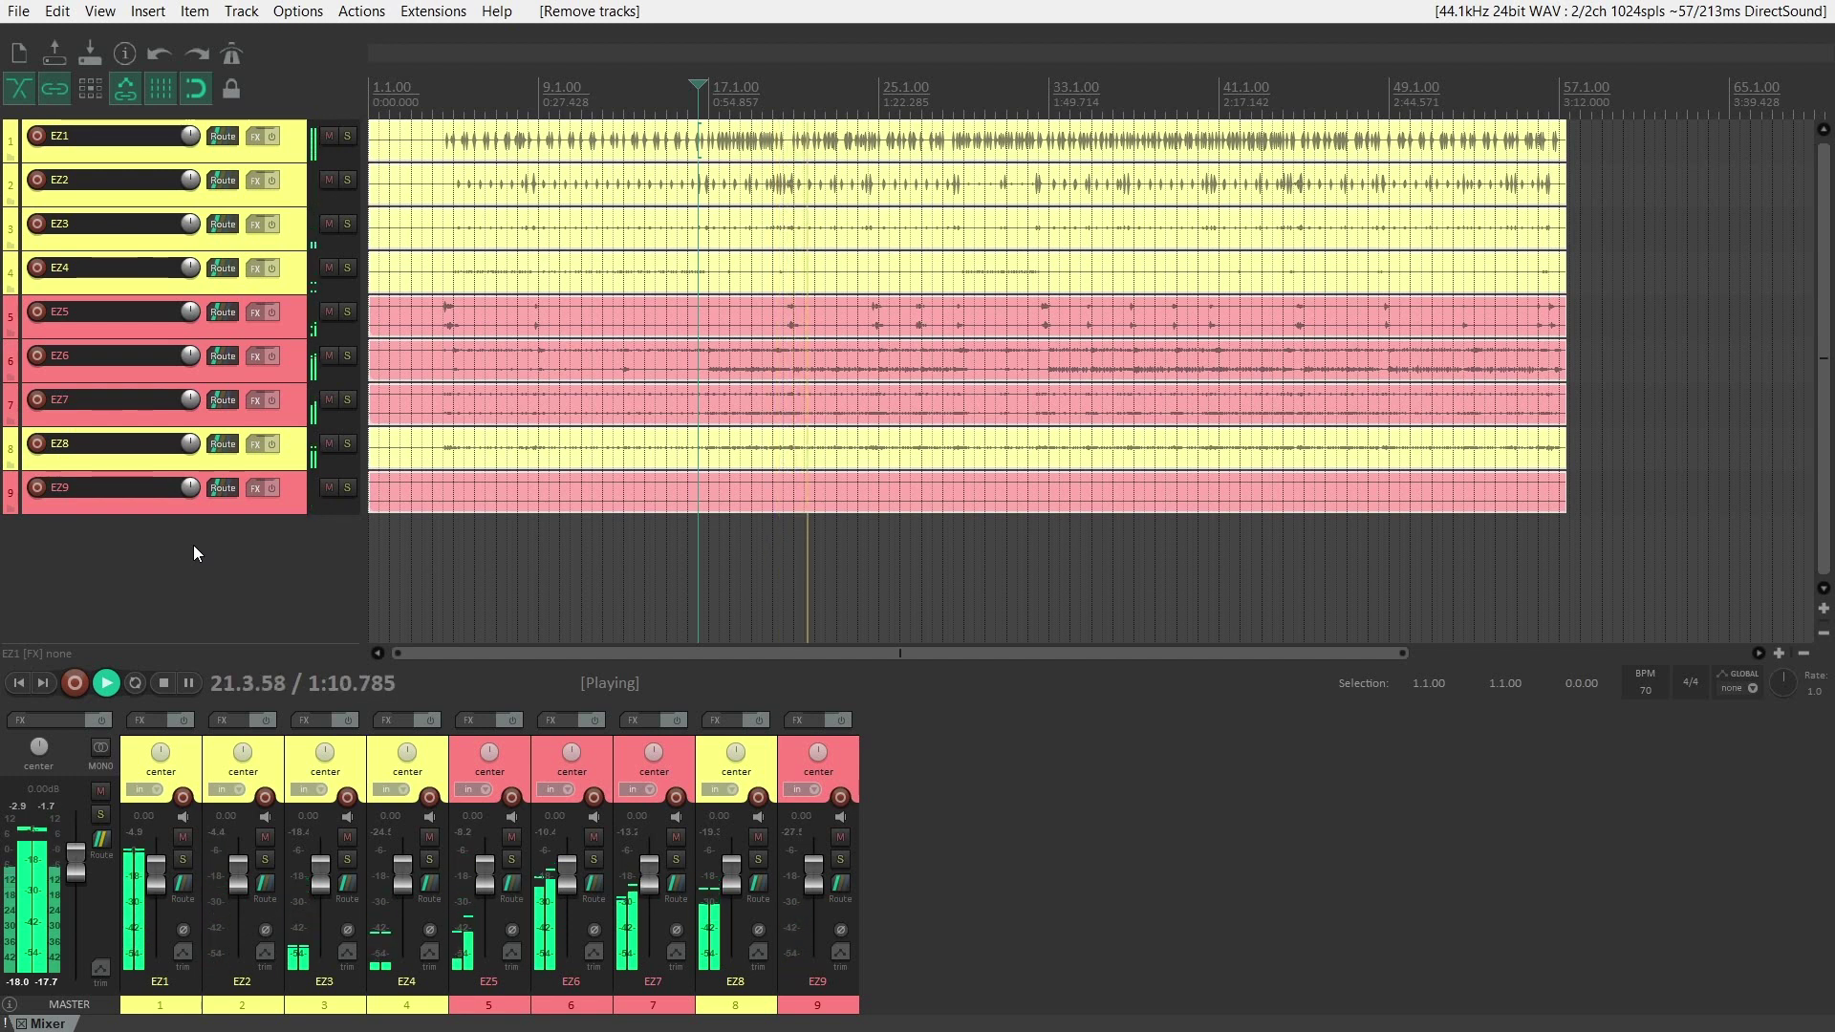
key("space")
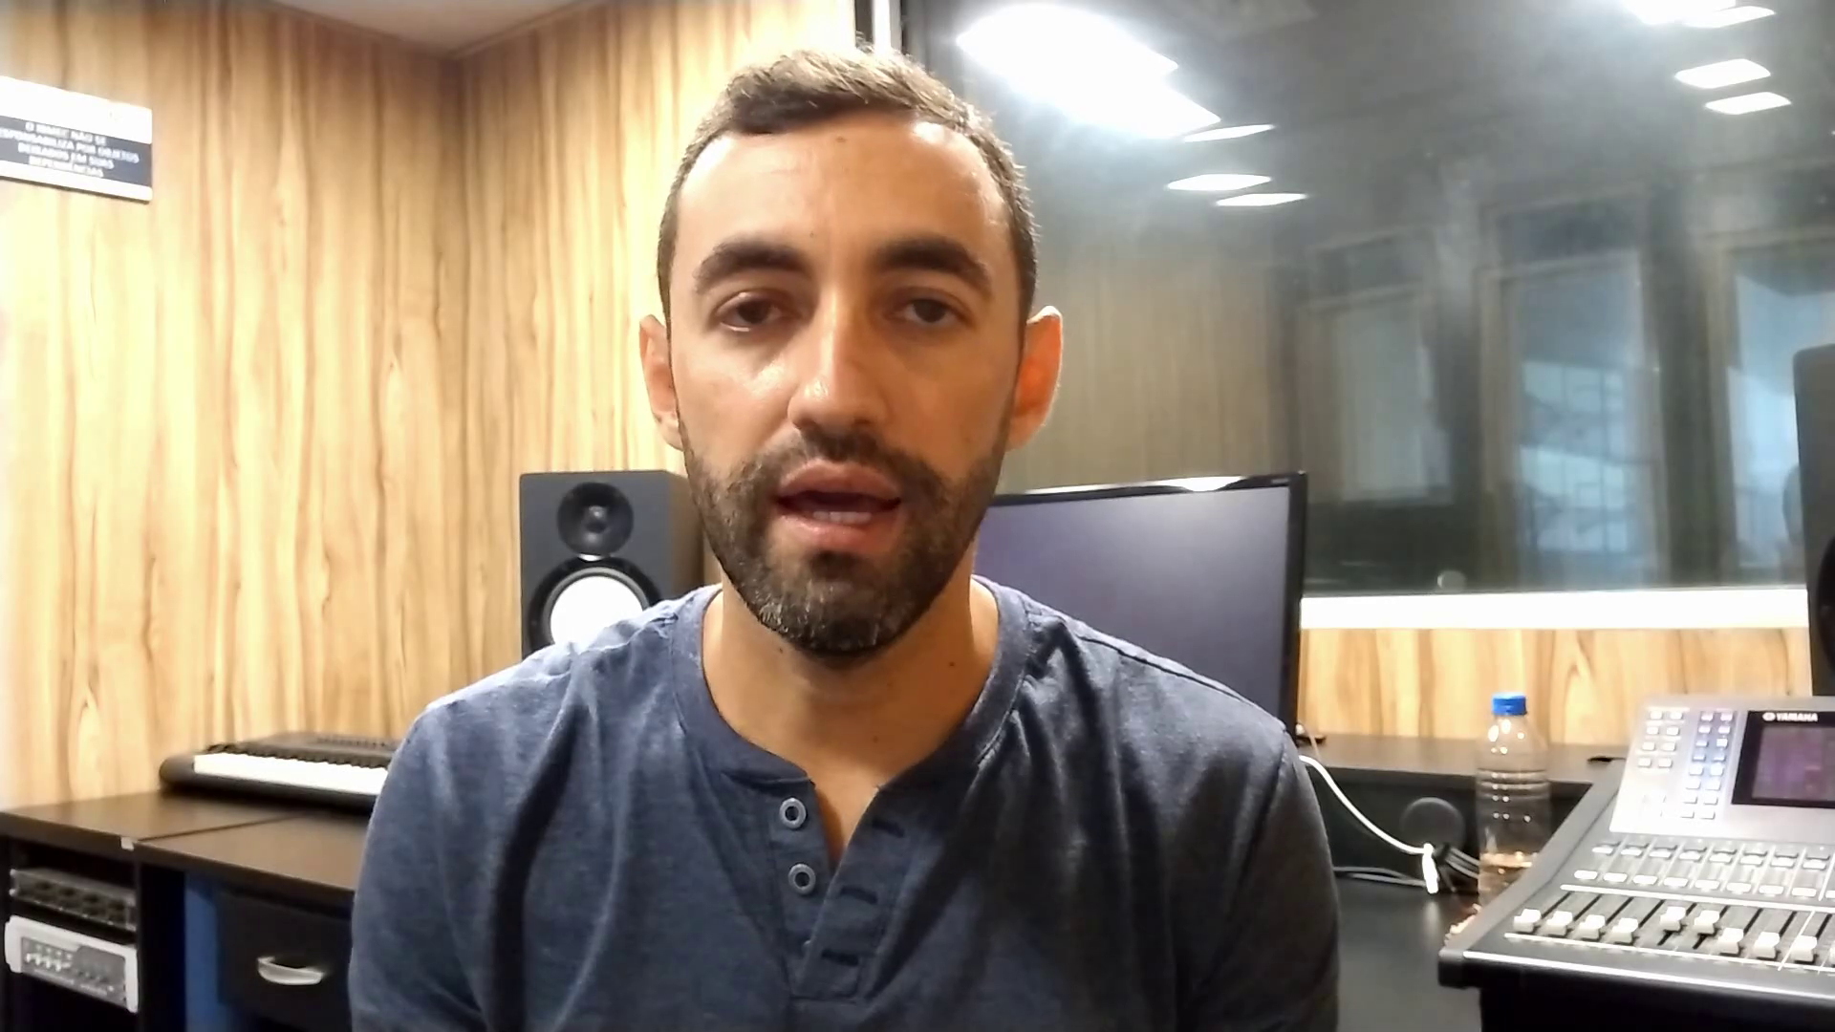